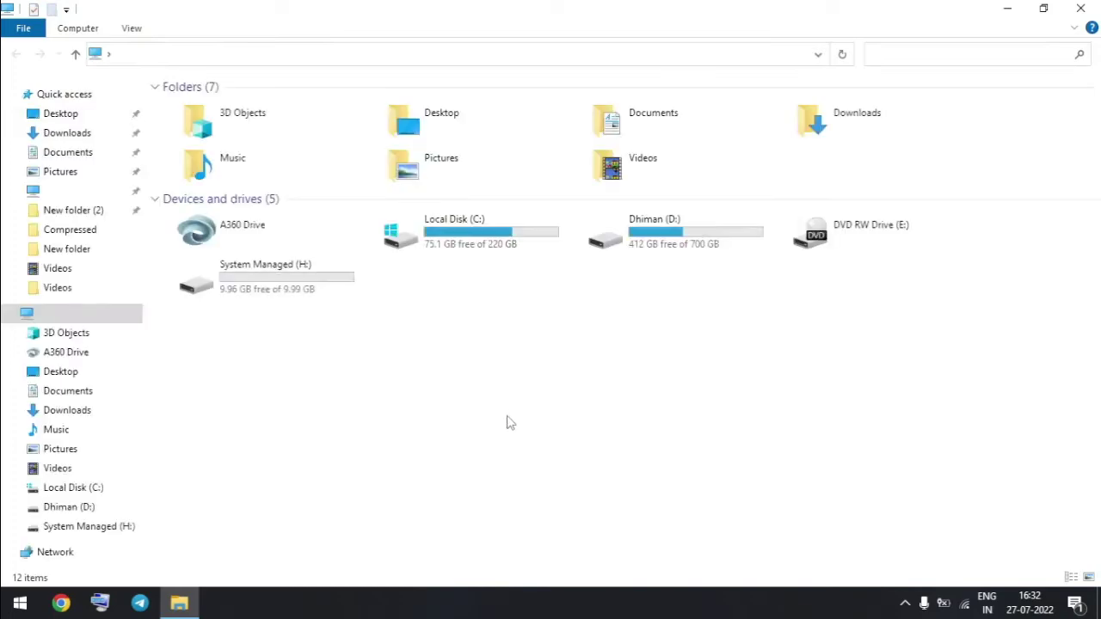
Open the Performance Options for visual effects from the computer's advanced system settings.
right_click(552, 370)
click(603, 531)
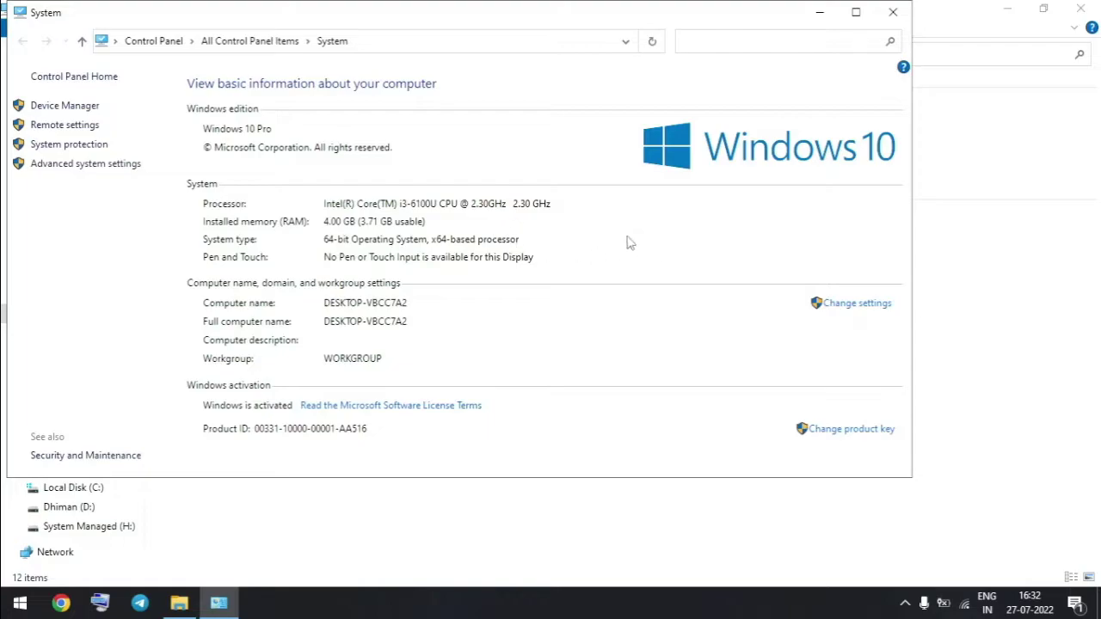
click(116, 166)
click(352, 191)
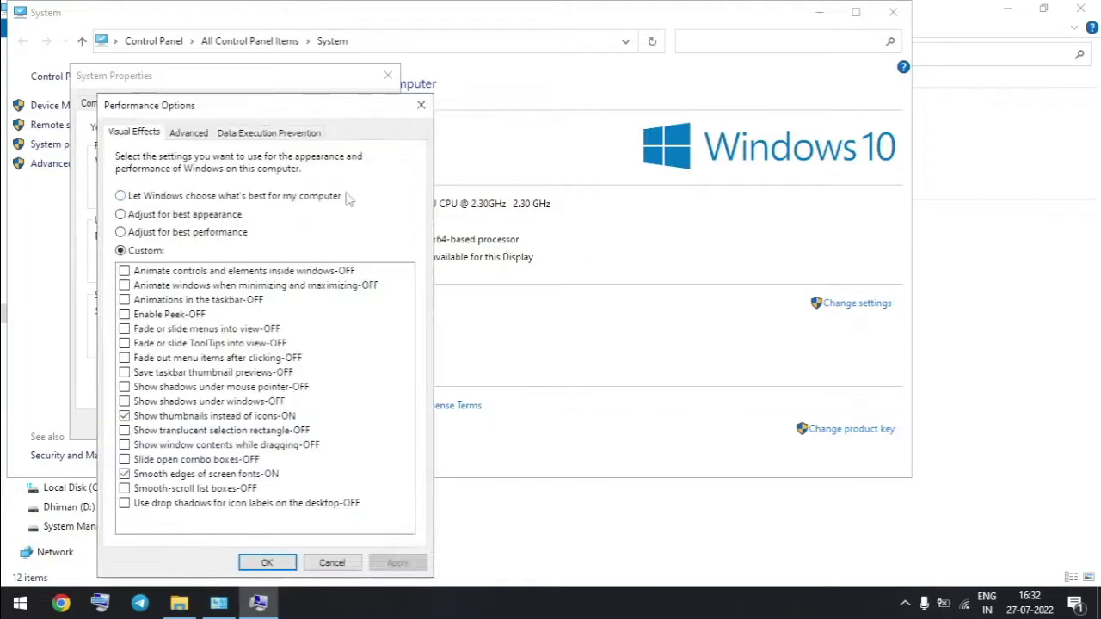
Adjust visual effects for best performance, keep thumbnails instead of icons and smooth edges of screen fonts enabled, and apply the settings.
click(120, 232)
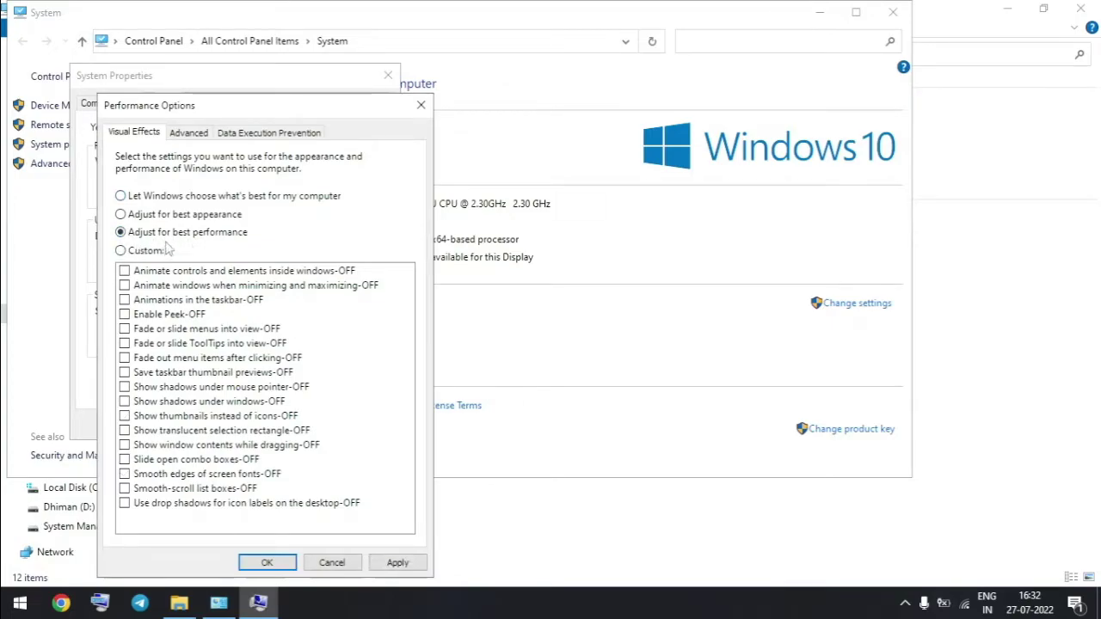
click(152, 415)
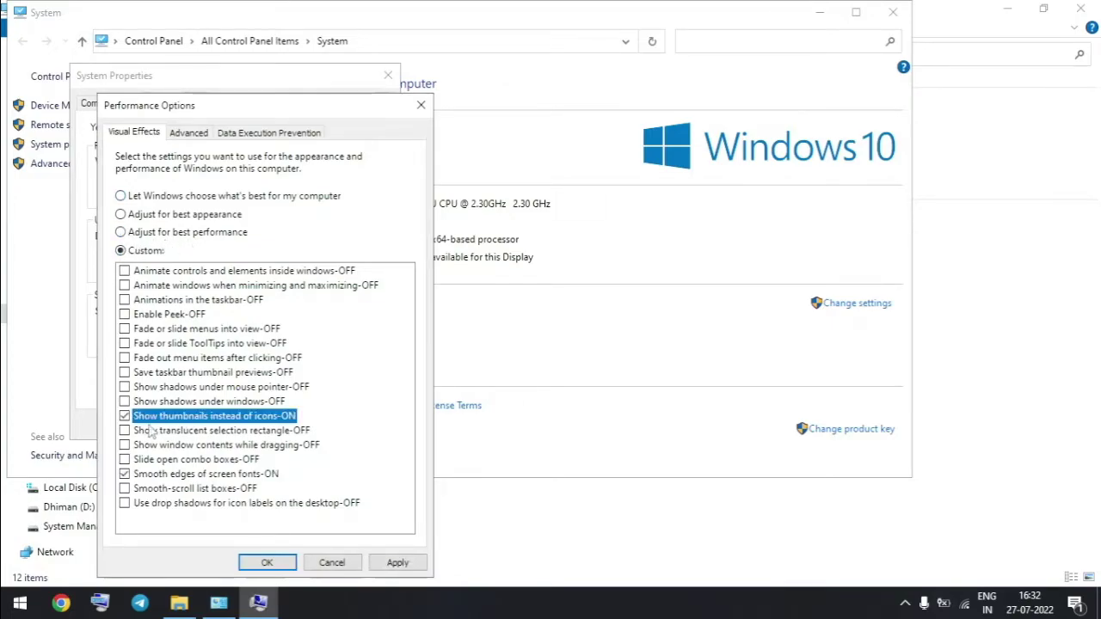
click(397, 563)
click(267, 563)
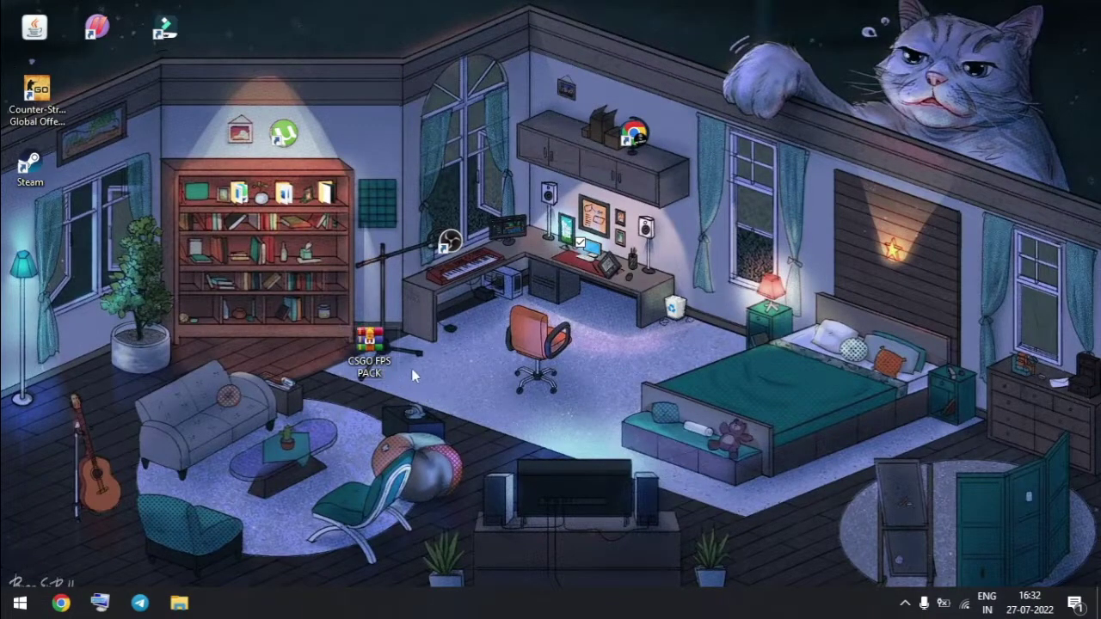
Extract the CSGO FPS PACK archive onto the desktop, entering the archive password.
drag(378, 370, 434, 386)
right_click(428, 379)
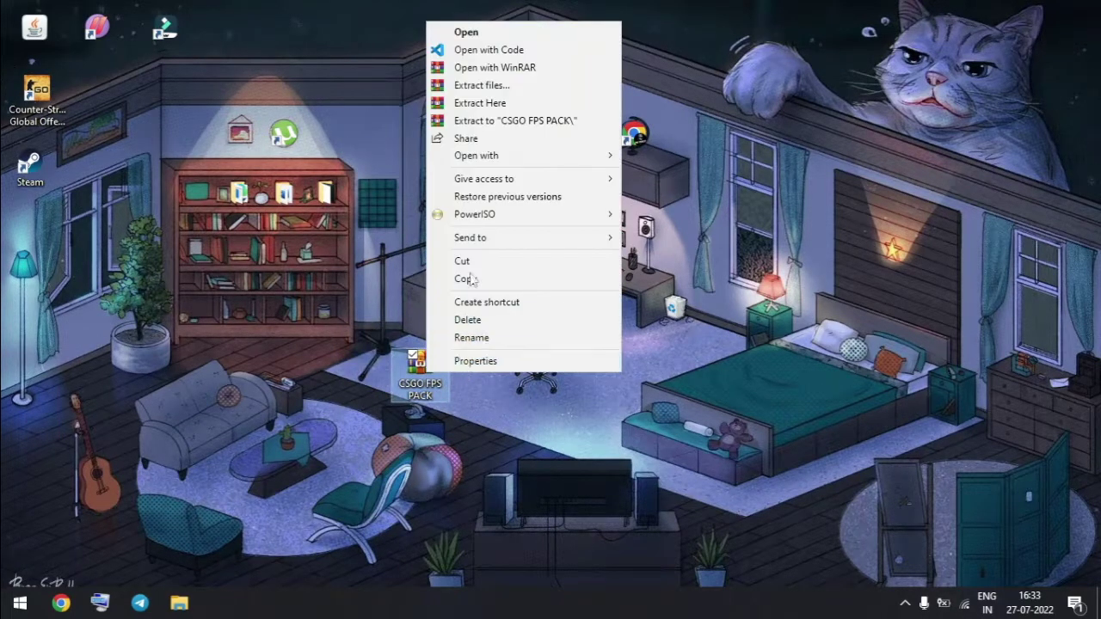
click(469, 104)
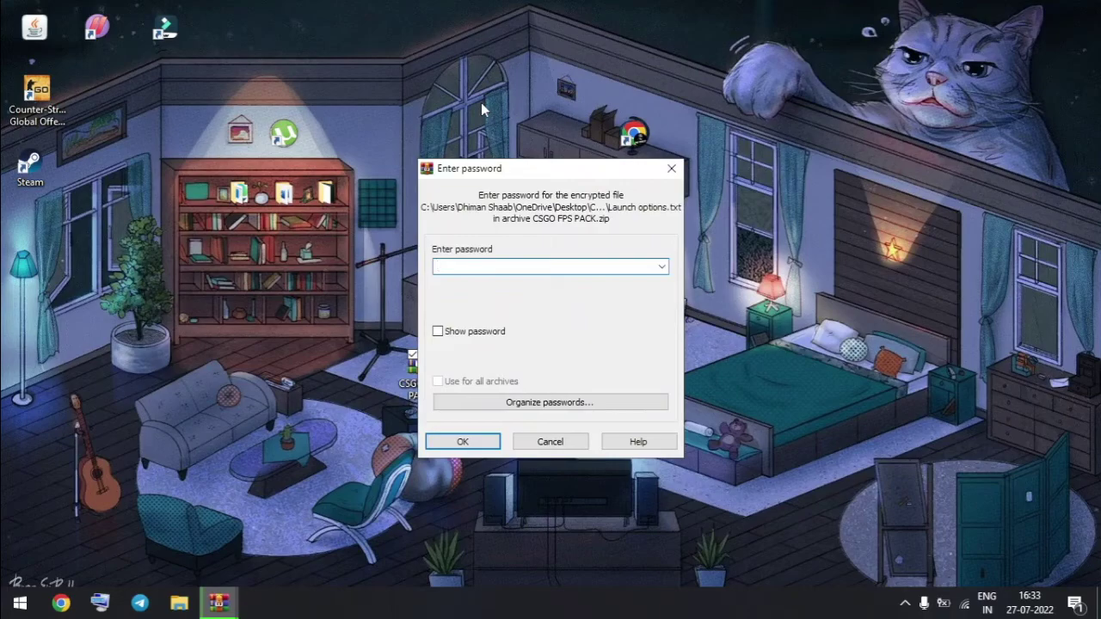
text(1)
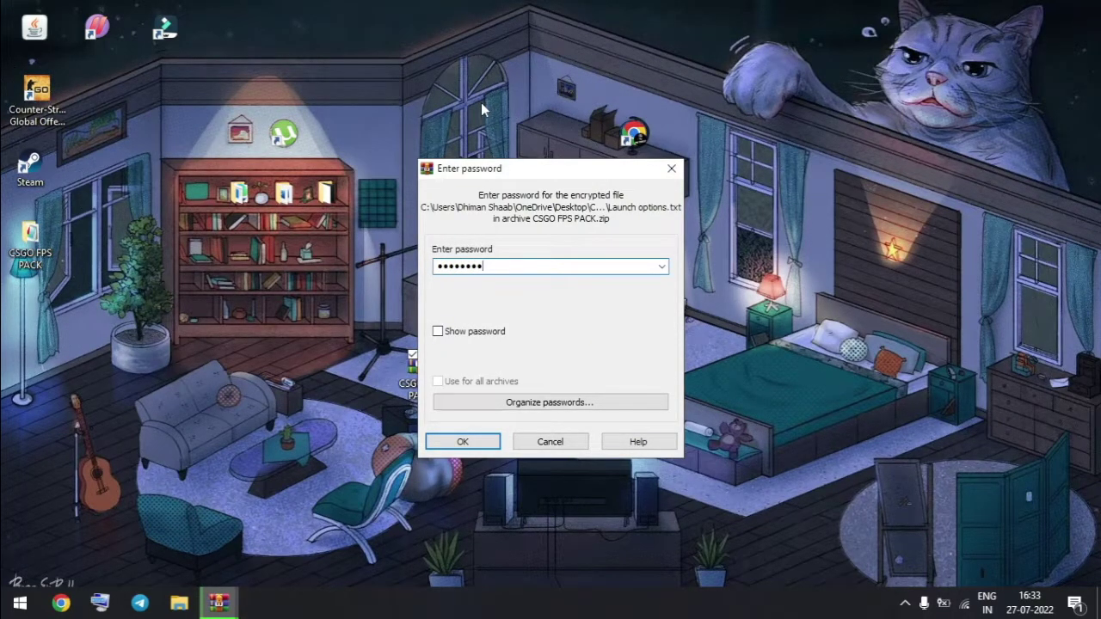
key(Return)
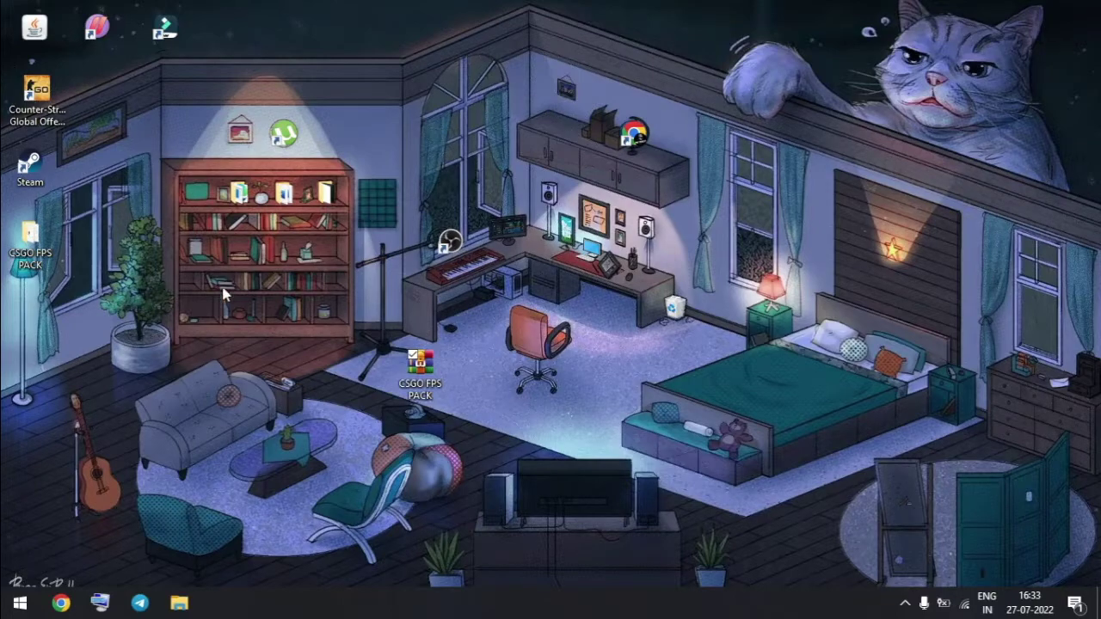
Place the extracted CSGO FPS PACK folder beside its archive on the desktop, and open the folder.
drag(21, 249, 540, 387)
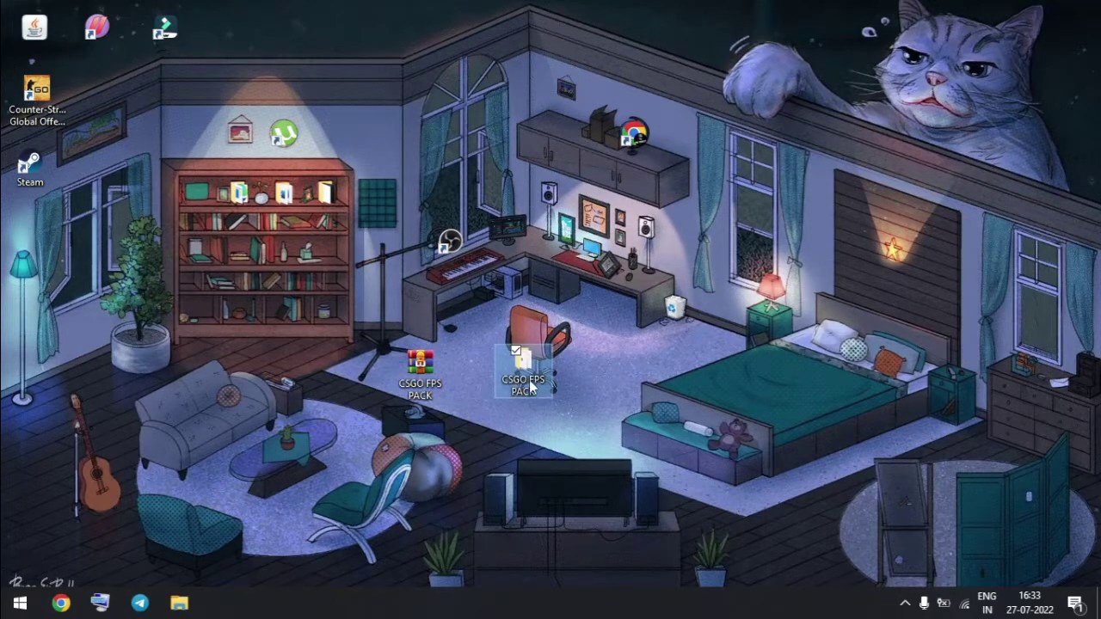
double_click(530, 387)
right_click(384, 265)
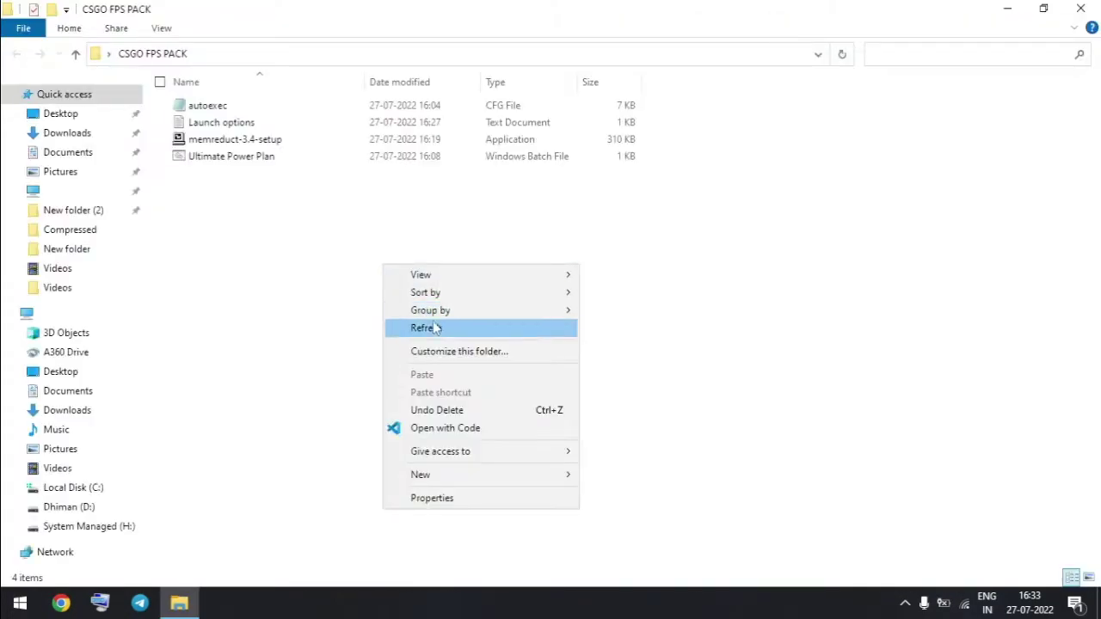
click(435, 328)
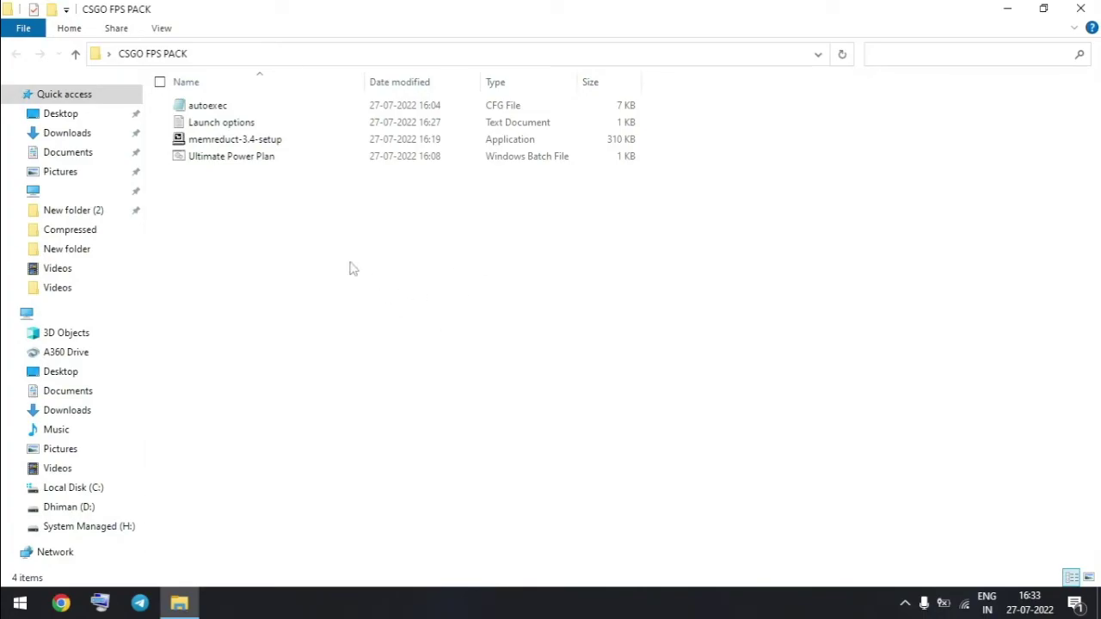
Run the Ultimate Power Plan batch file from the CSGO FPS PACK folder and refresh the folder view.
double_click(244, 160)
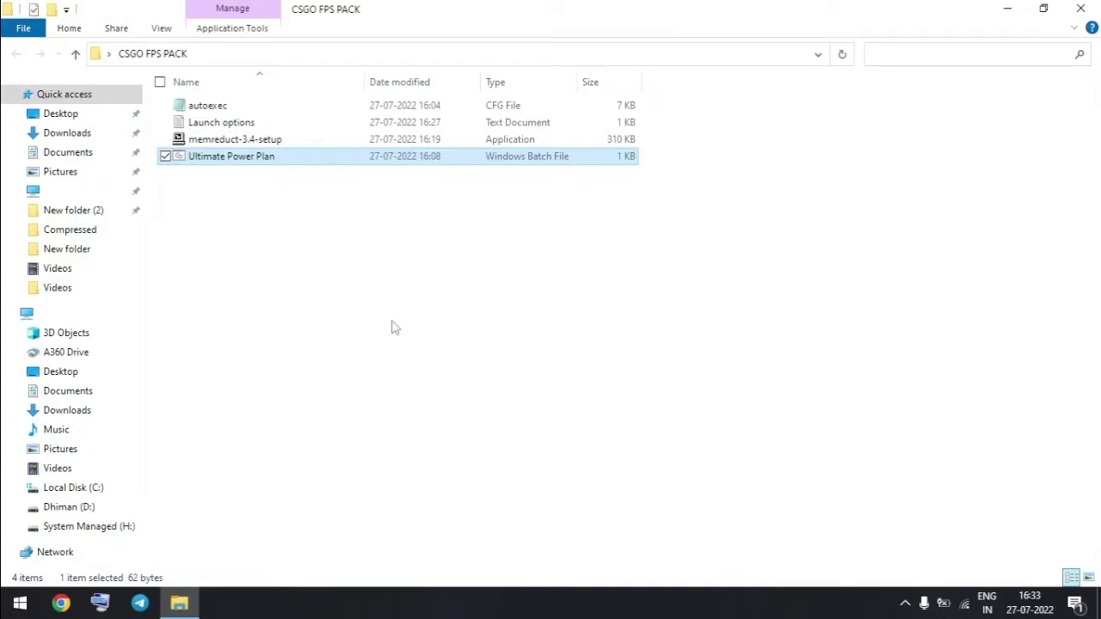
right_click(560, 267)
click(588, 322)
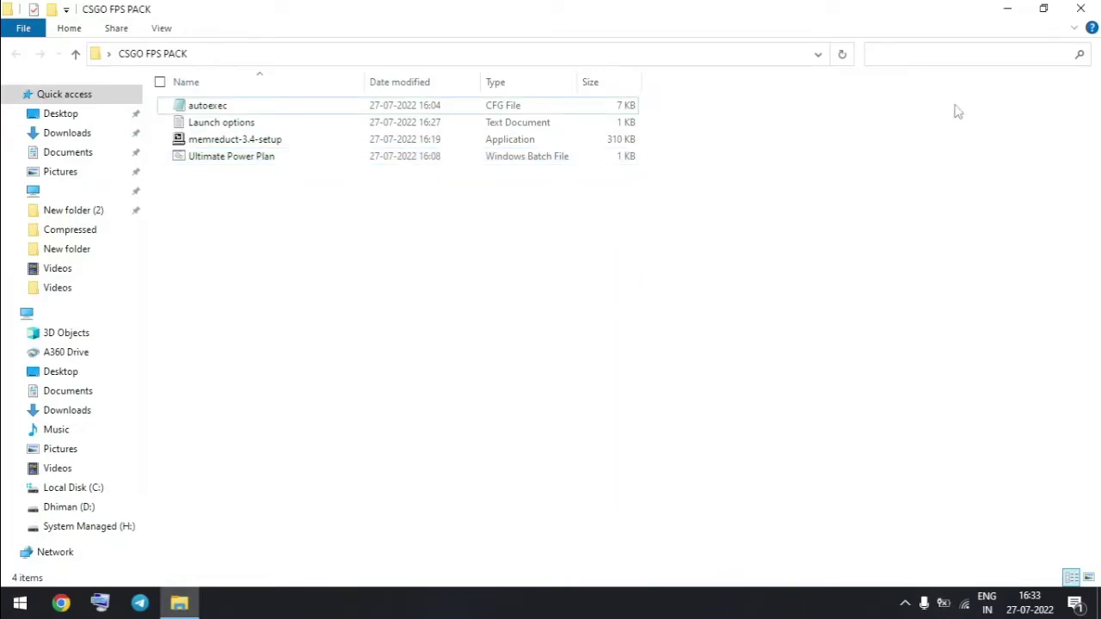
Open the Control Panel home page by running the control command.
key(super+r)
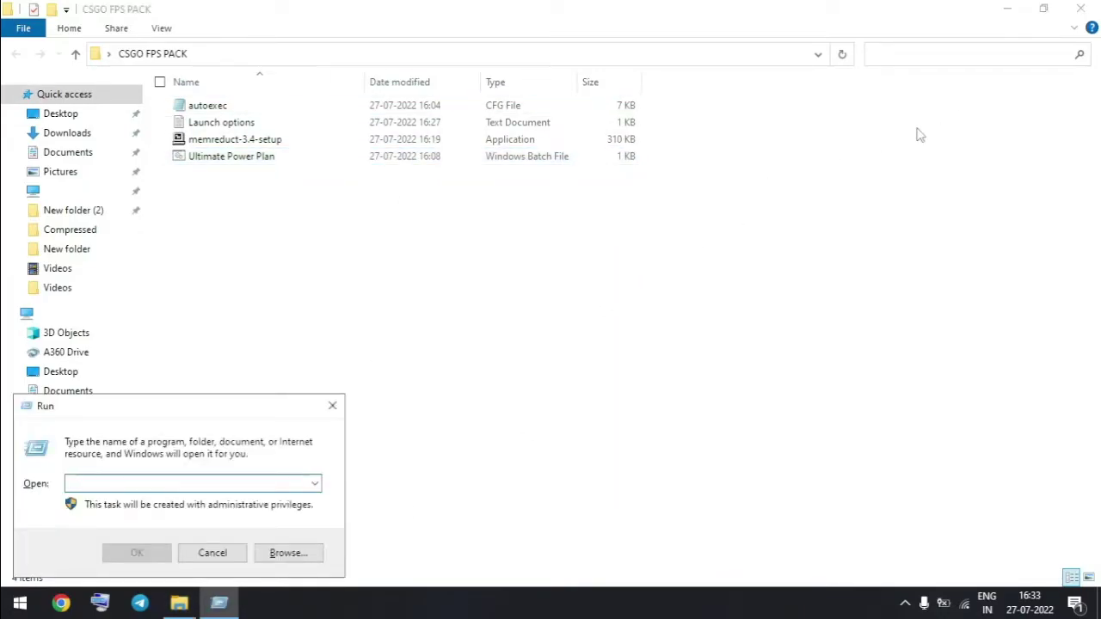
text(contr)
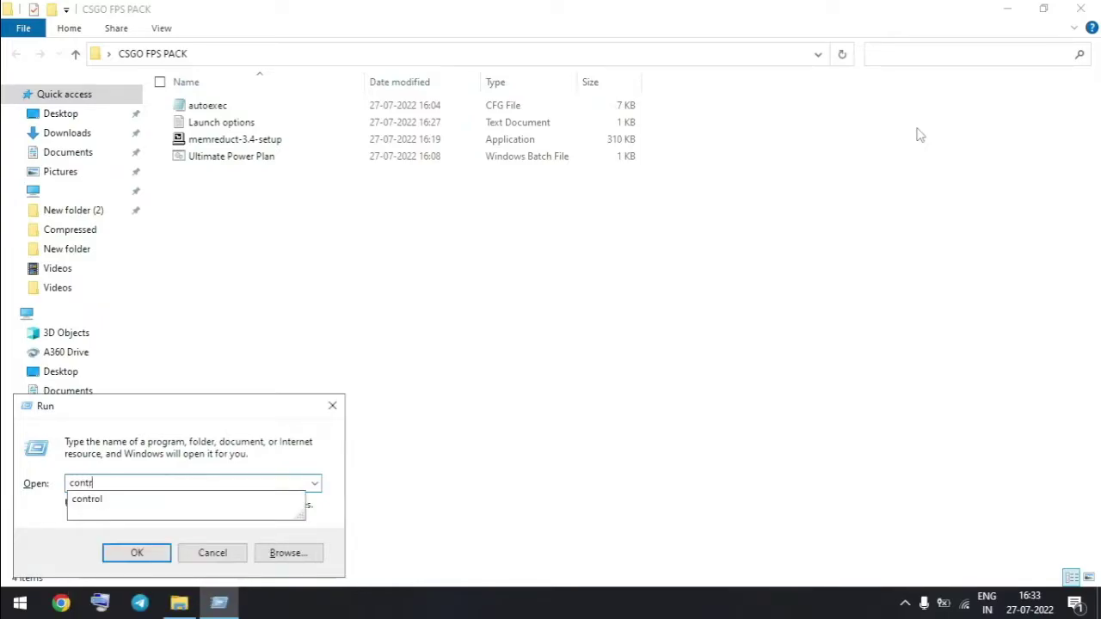
text(ol)
key(Return)
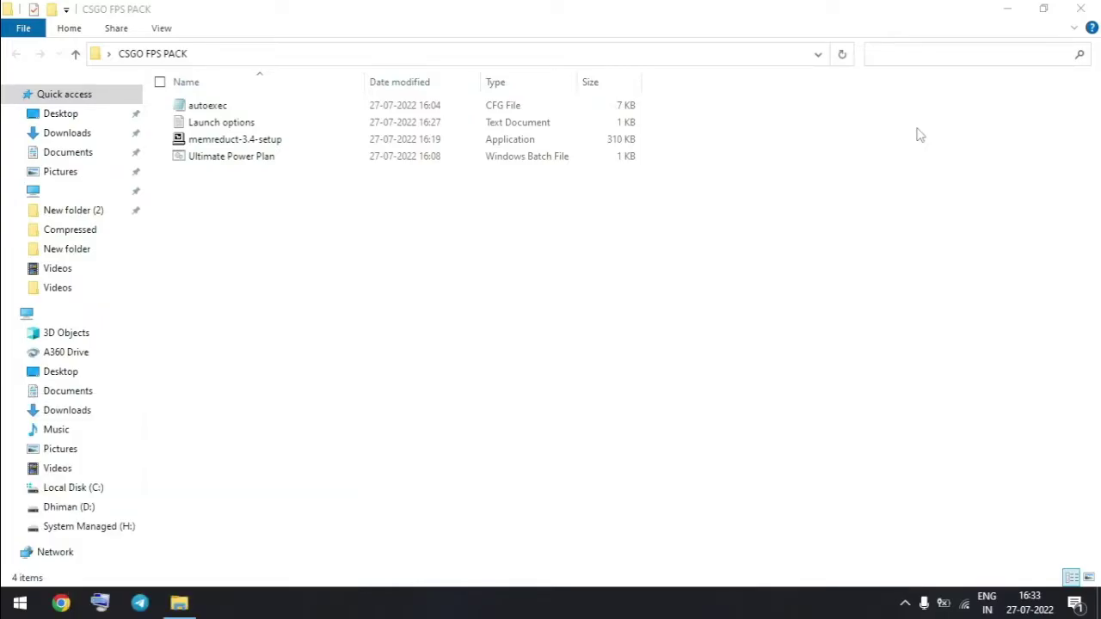
click(155, 34)
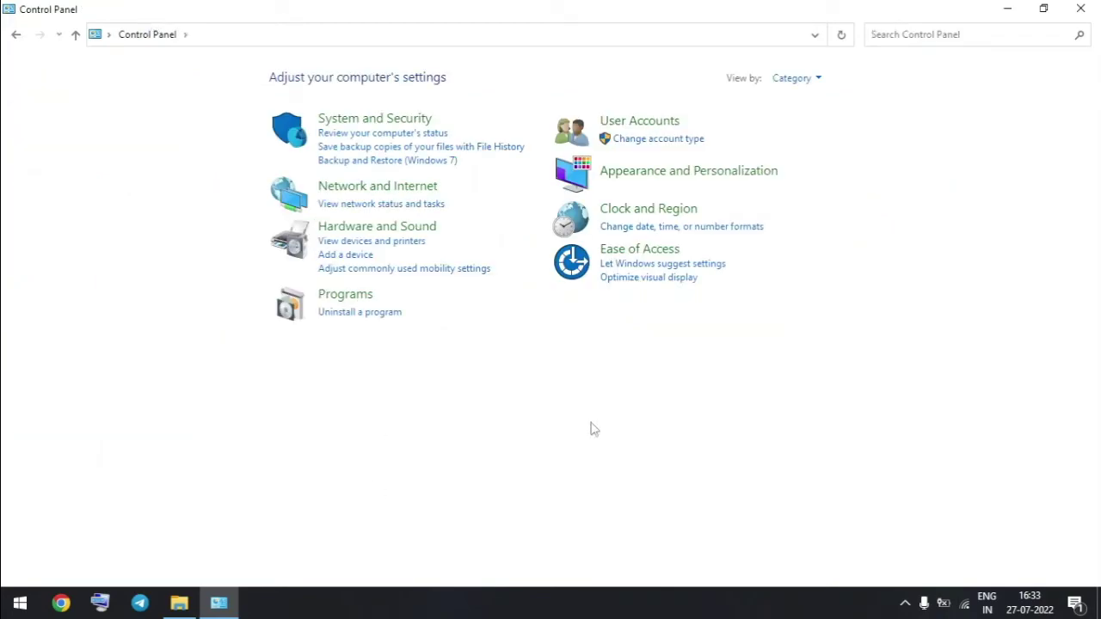
Select the Ultimate Performance power plan in the Hardware and Sound power options and close the Control Panel.
click(371, 228)
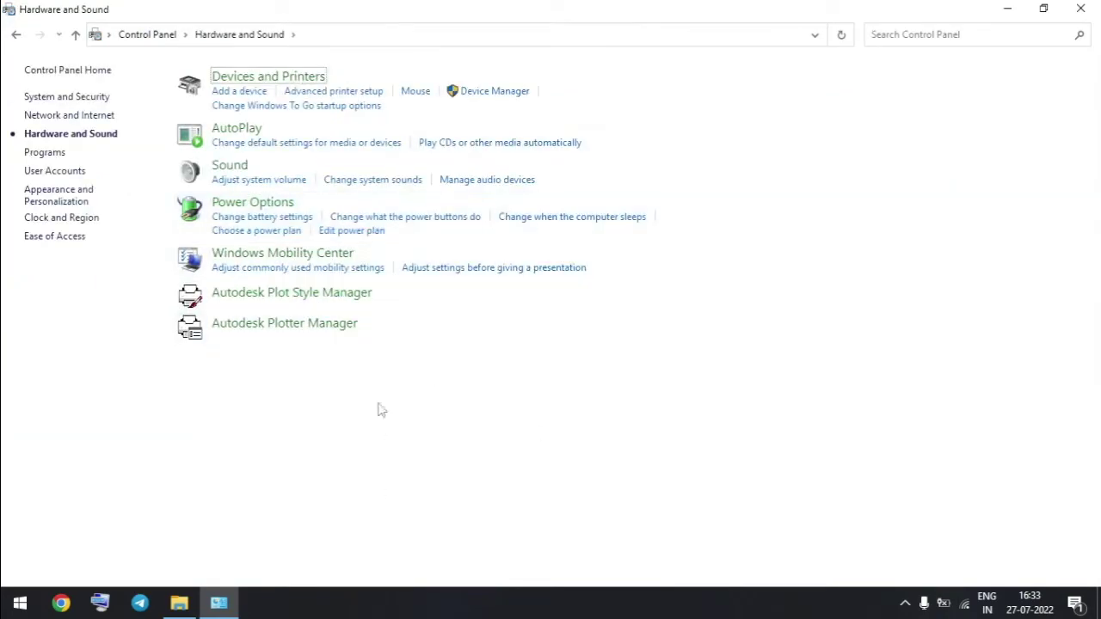
click(253, 203)
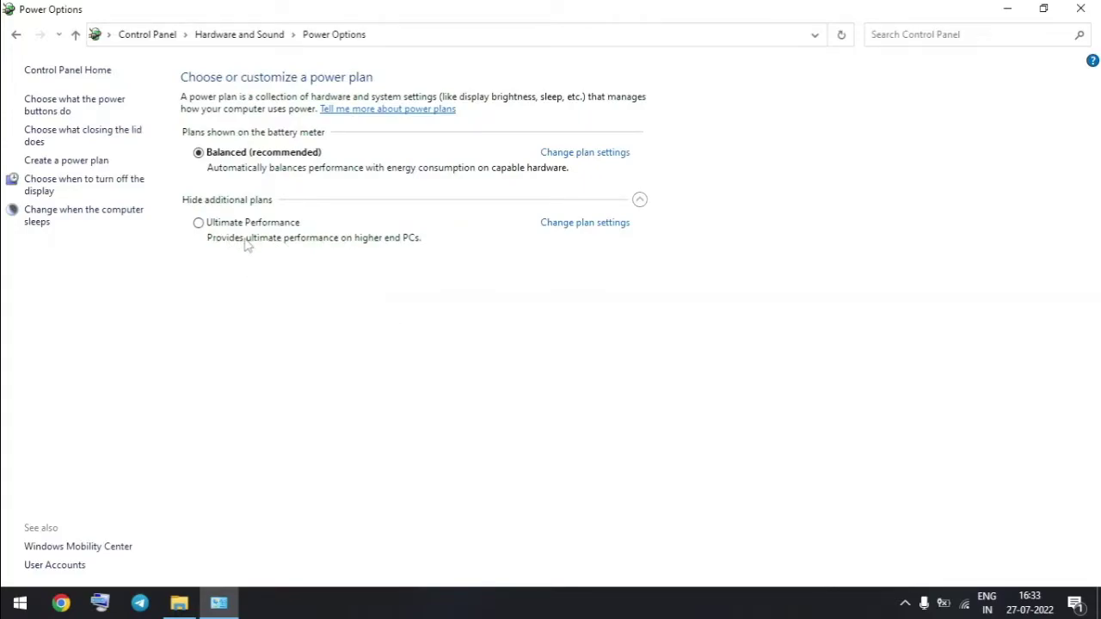
click(198, 223)
click(1080, 8)
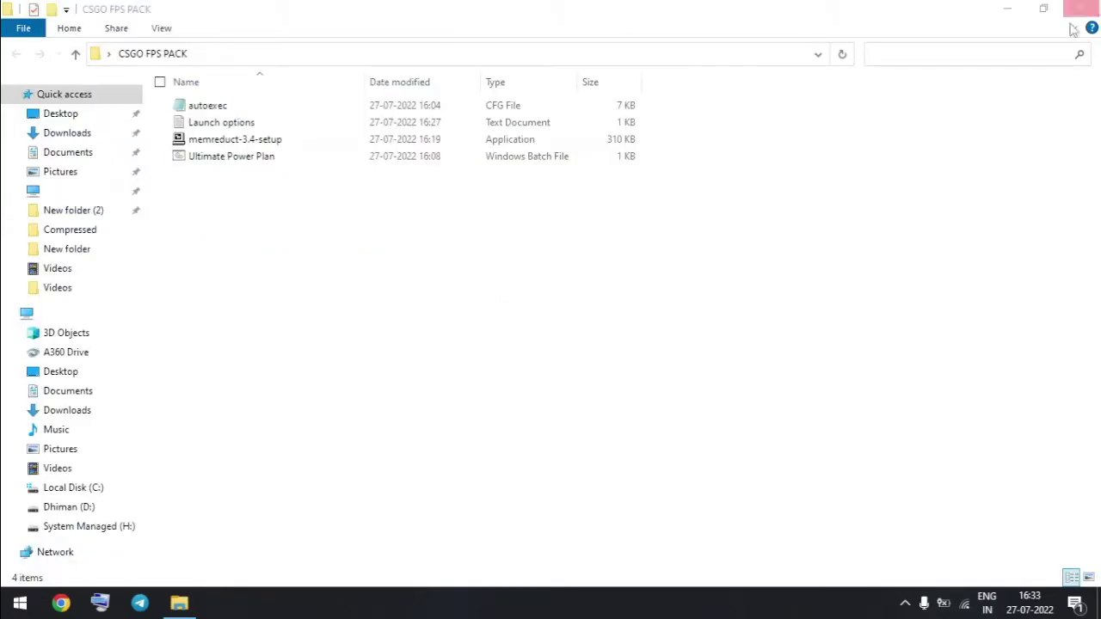
Install Mem Reduct from memreduct-3.4-setup, accepting the license agreement, keeping the default components and launching the program on completion.
right_click(504, 231)
click(527, 292)
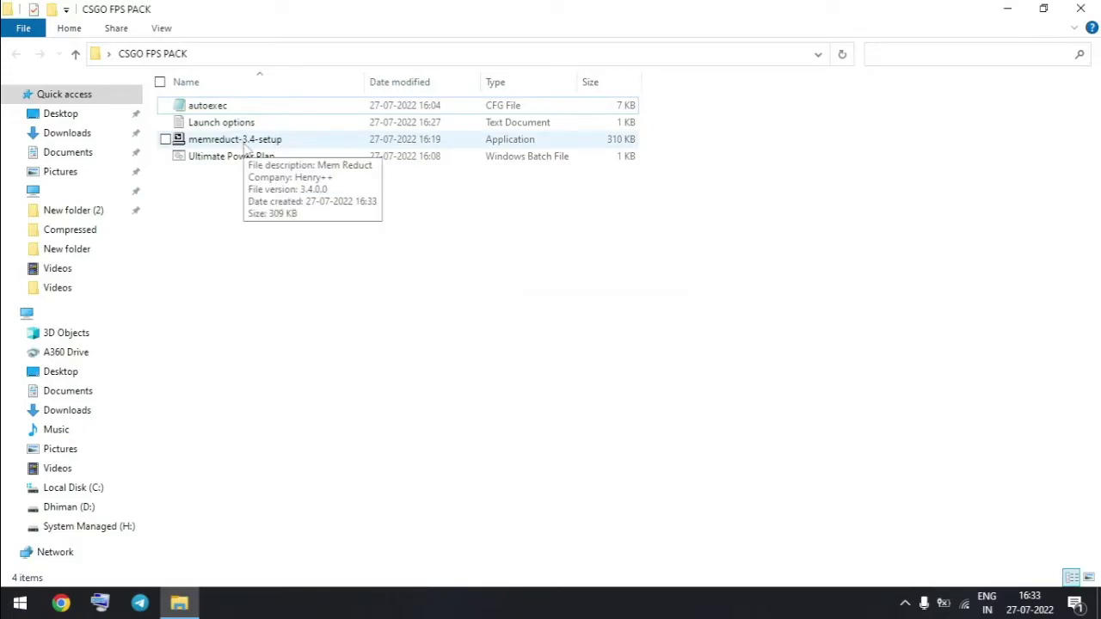
double_click(249, 141)
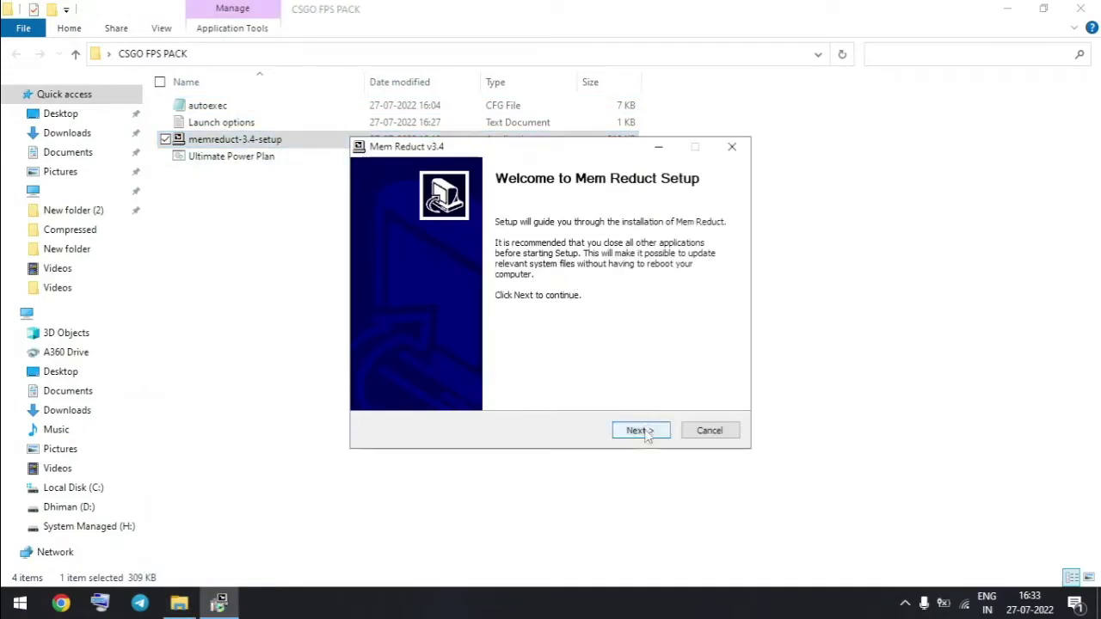
click(645, 430)
click(427, 392)
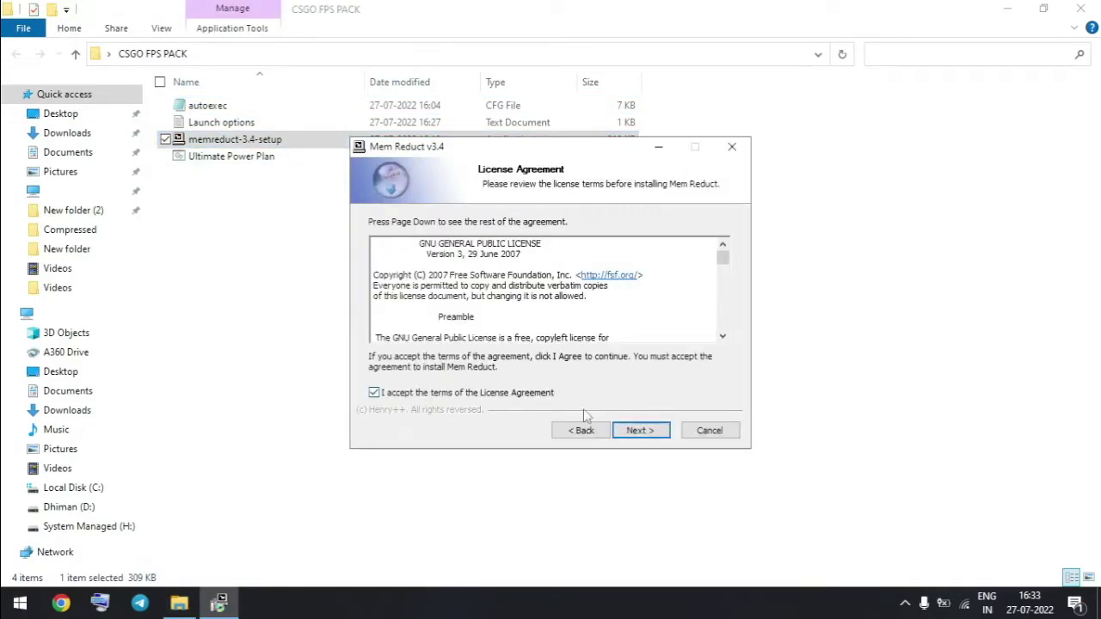
click(645, 431)
click(645, 432)
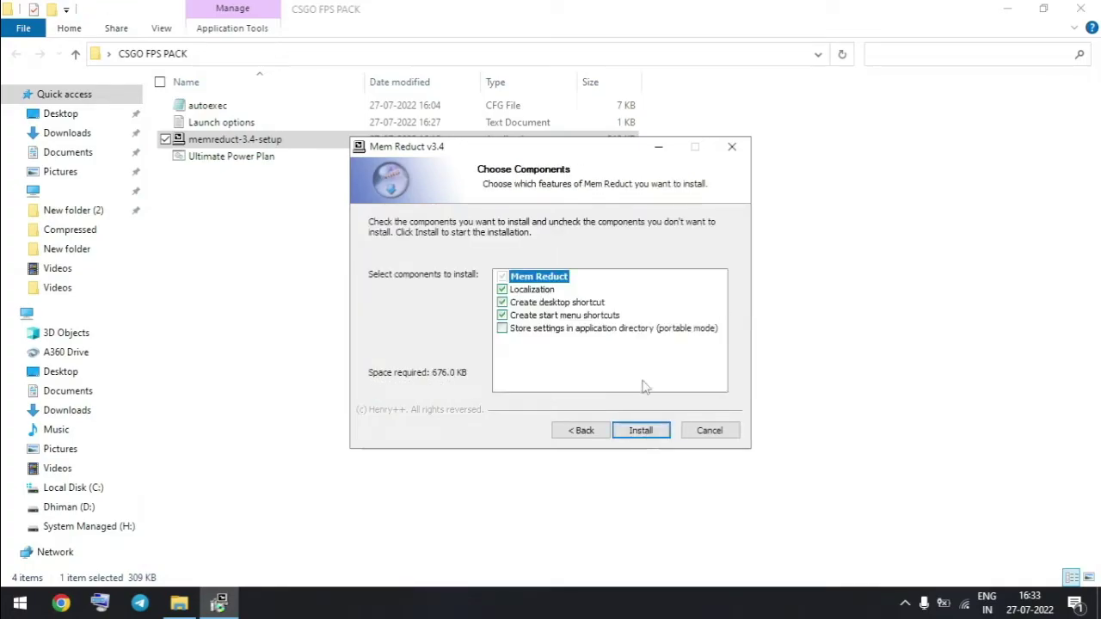
click(639, 430)
click(644, 430)
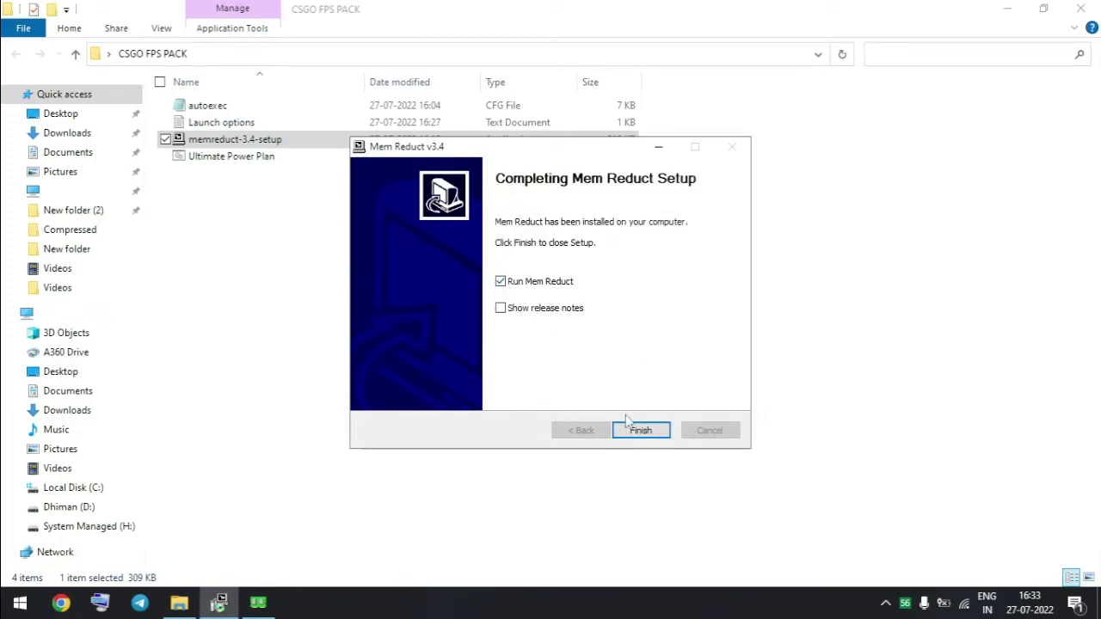
click(632, 428)
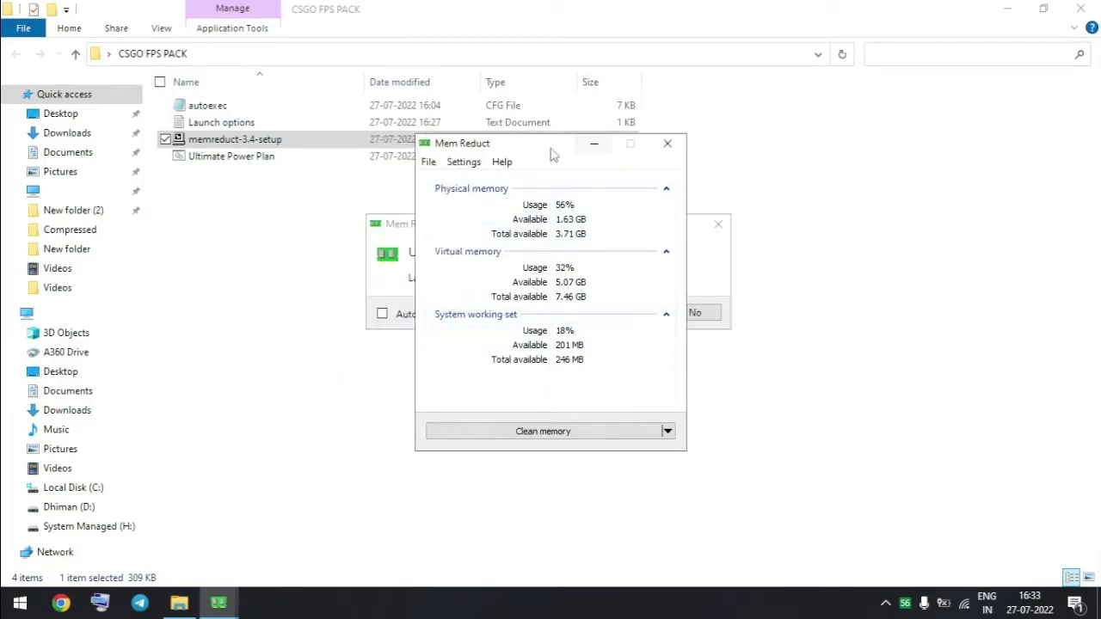
Move the Mem Reduct window aside to clear the language pack update prompt, and close the CSGO FPS PACK folder.
drag(553, 155, 813, 219)
click(567, 232)
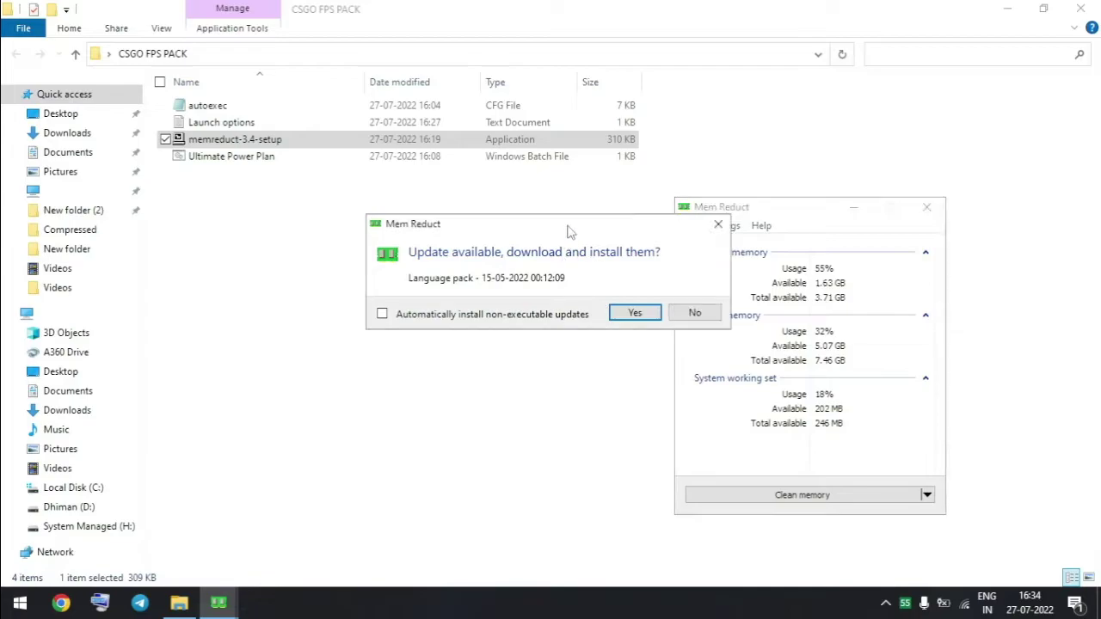
click(607, 312)
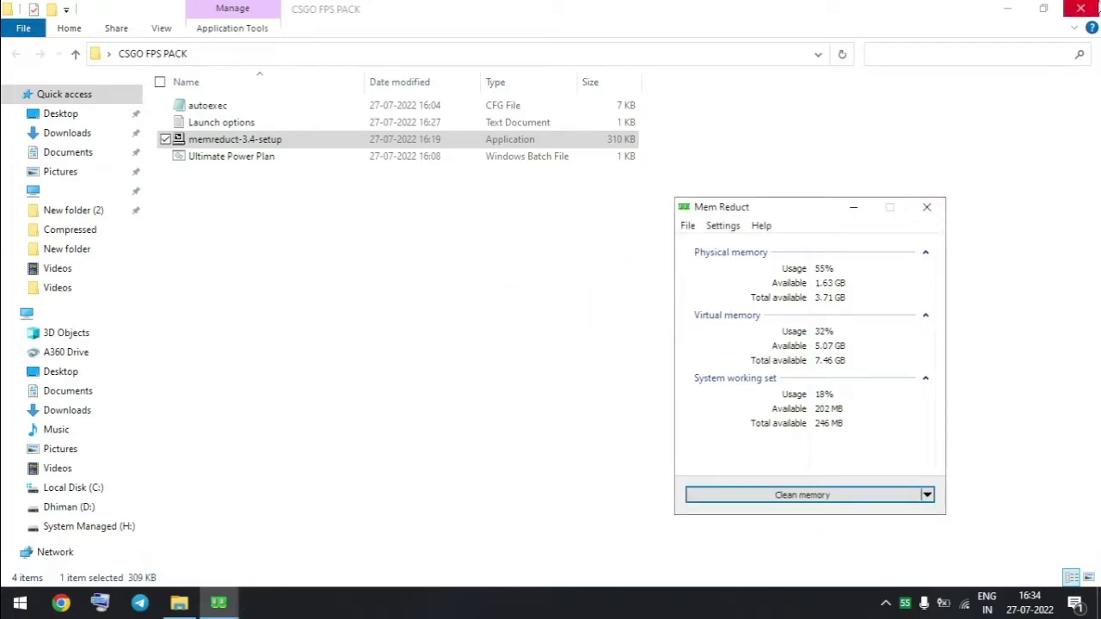
click(1080, 8)
Show Task Manager's memory performance graph beside Mem Reduct and clean the memory.
right_click(557, 590)
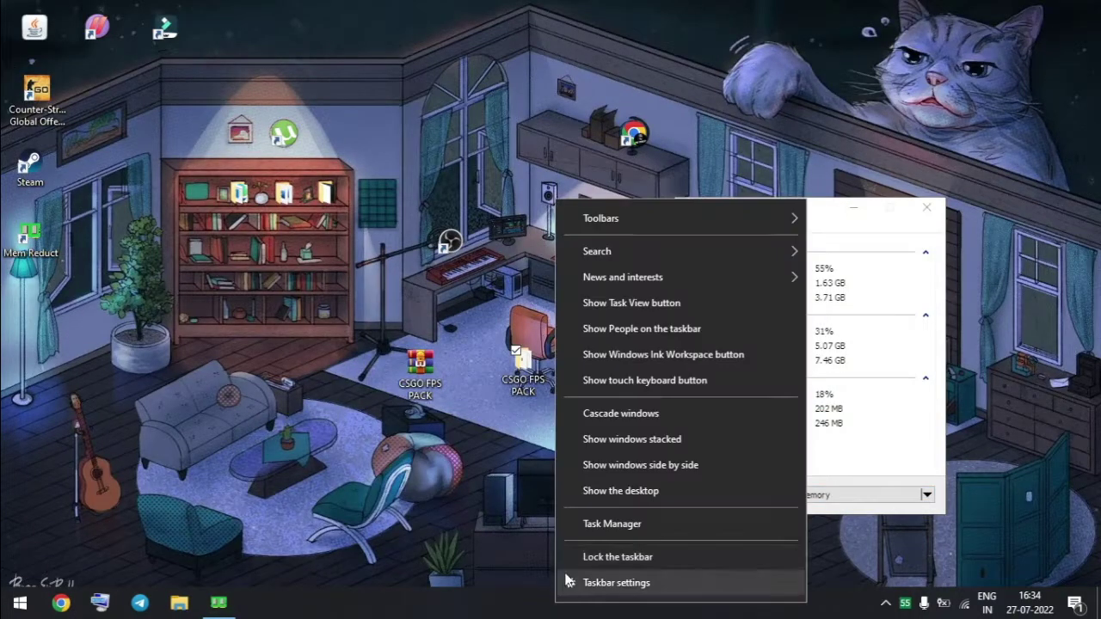
click(575, 524)
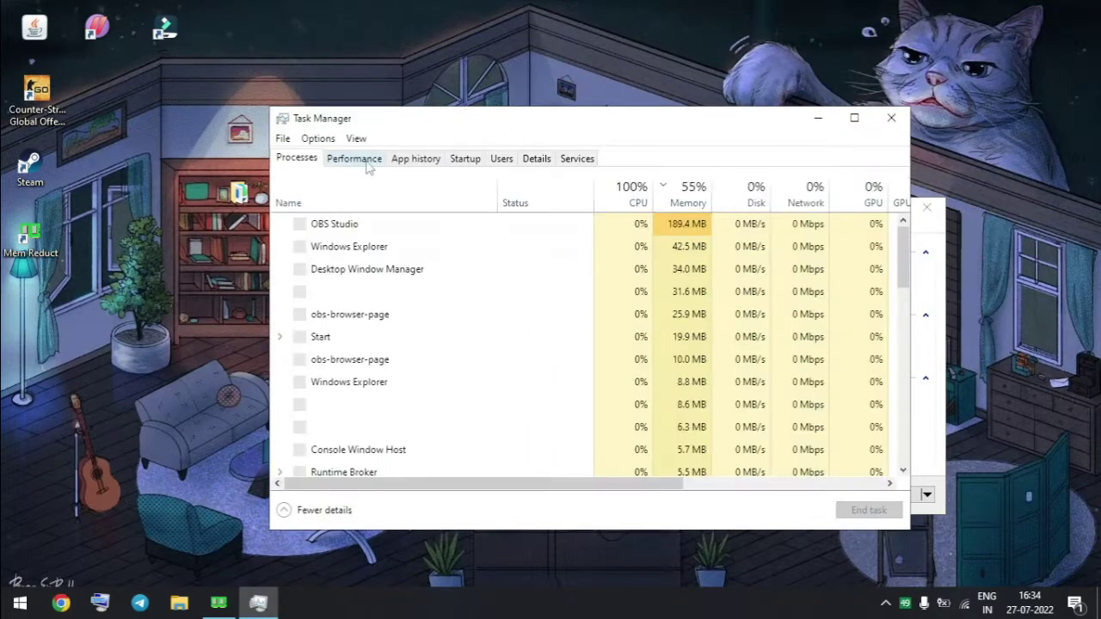
click(364, 161)
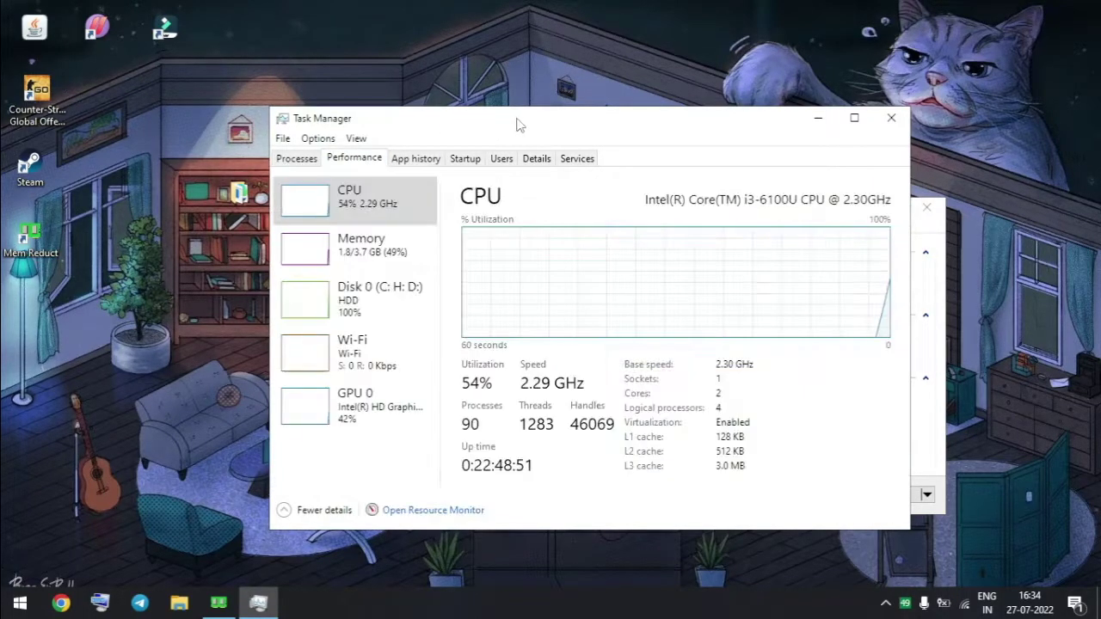
drag(526, 126, 369, 53)
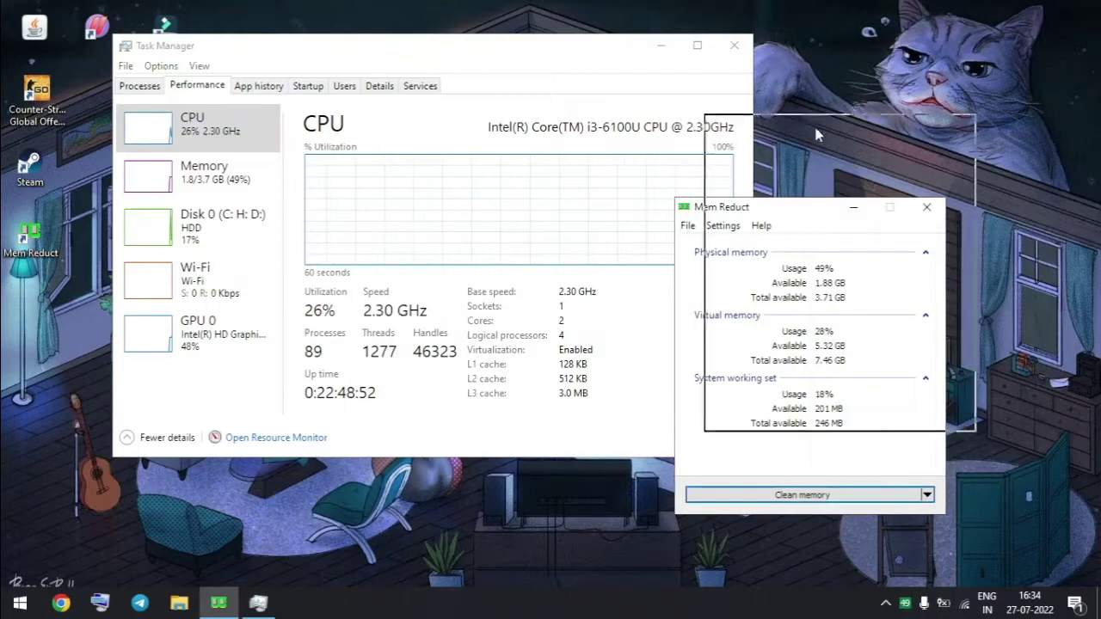
click(246, 191)
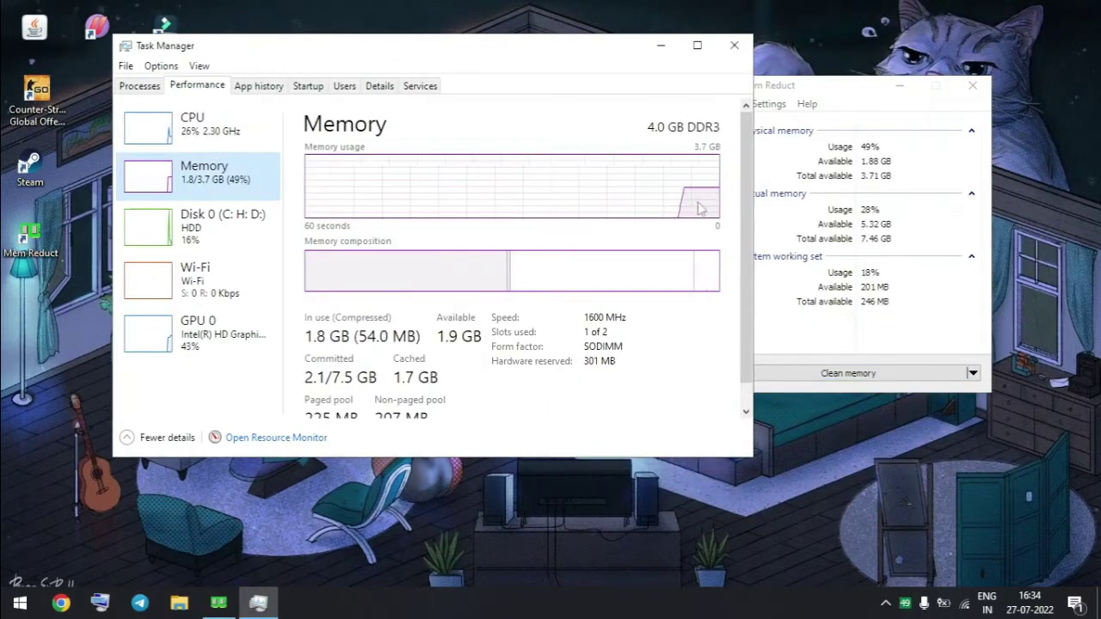
click(817, 375)
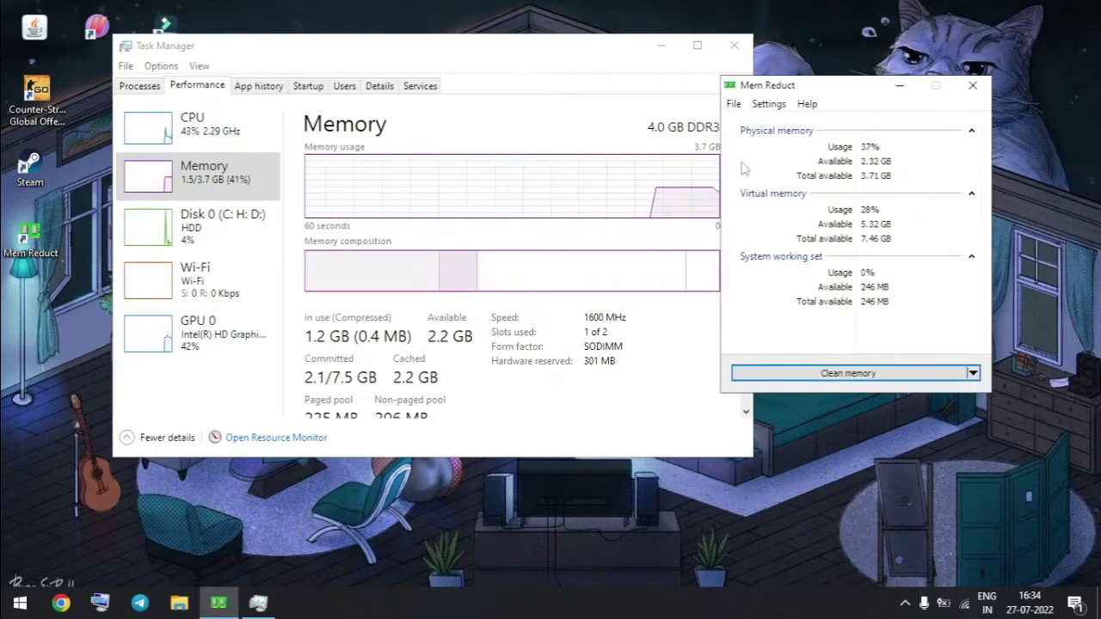
Move the Mem Reduct window clear of the memory graph, and close both Mem Reduct and Task Manager.
drag(774, 96, 833, 95)
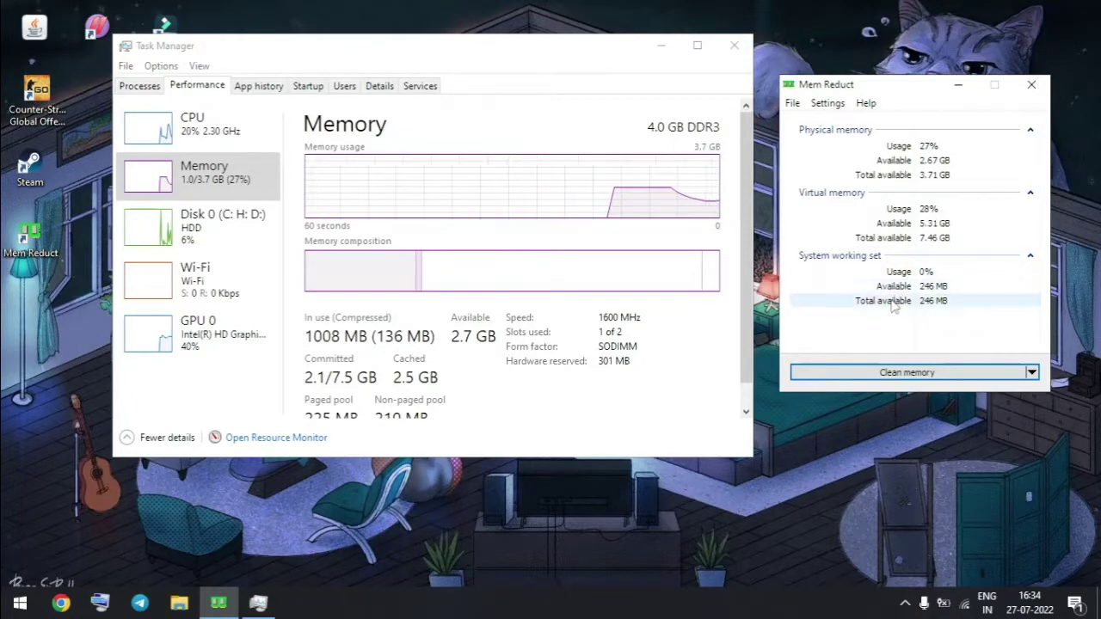
click(1031, 84)
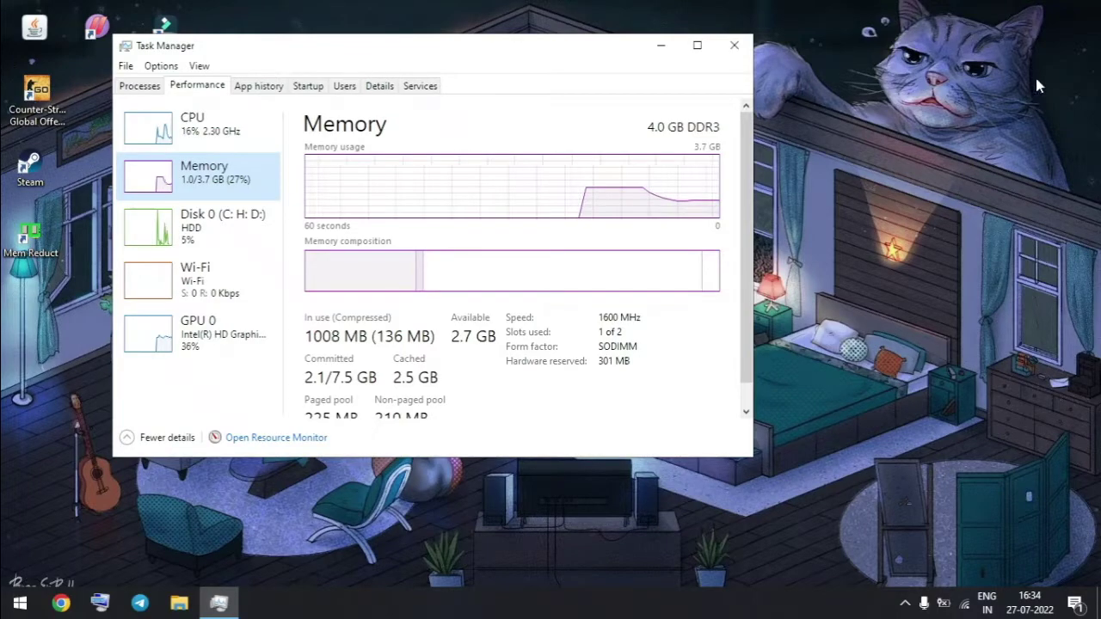
click(733, 44)
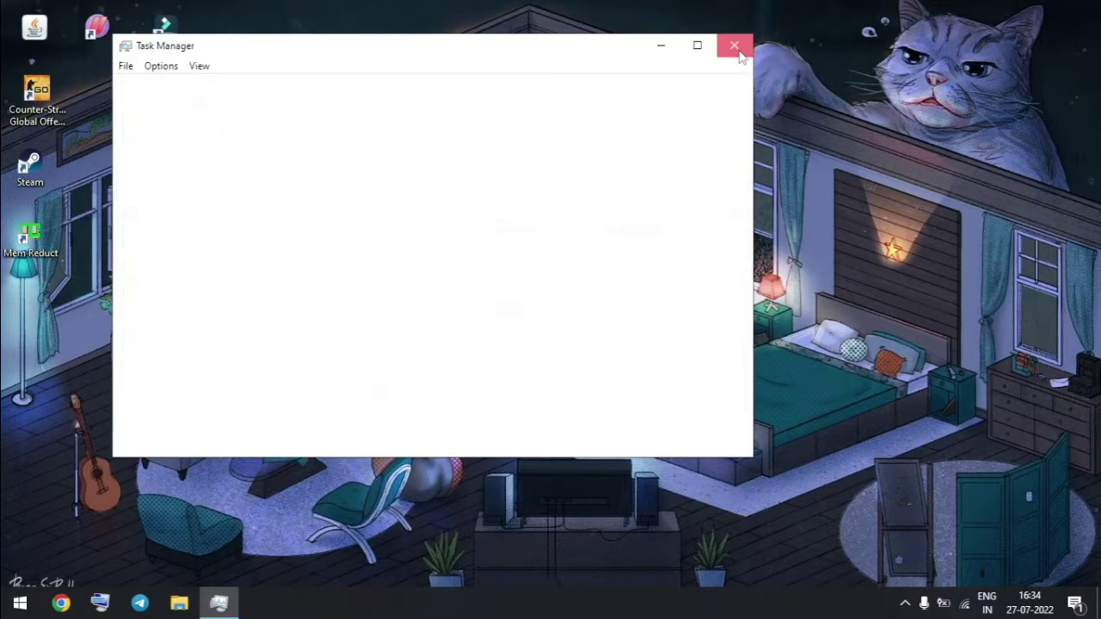
Open the Graphics settings page from the Windows display settings.
right_click(578, 441)
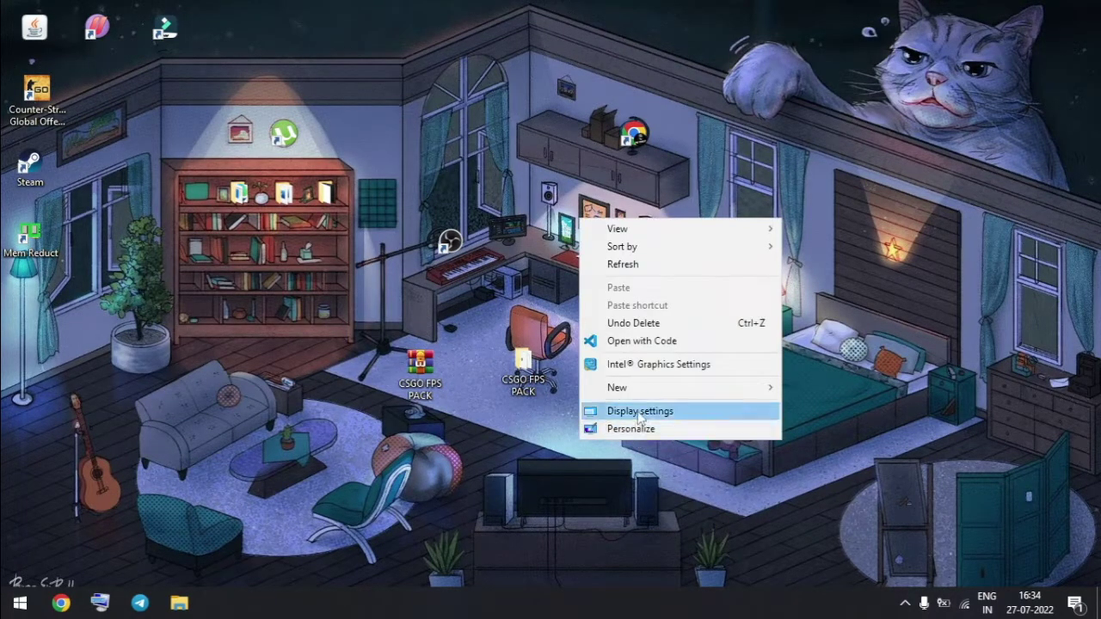
click(638, 411)
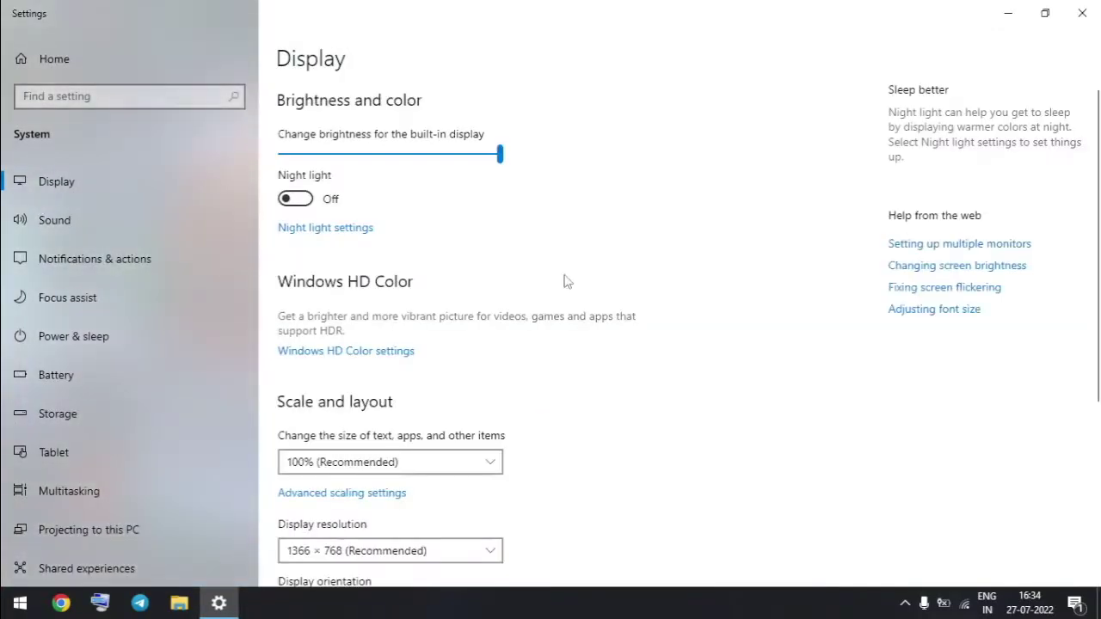
scroll(469, 381, down, 4)
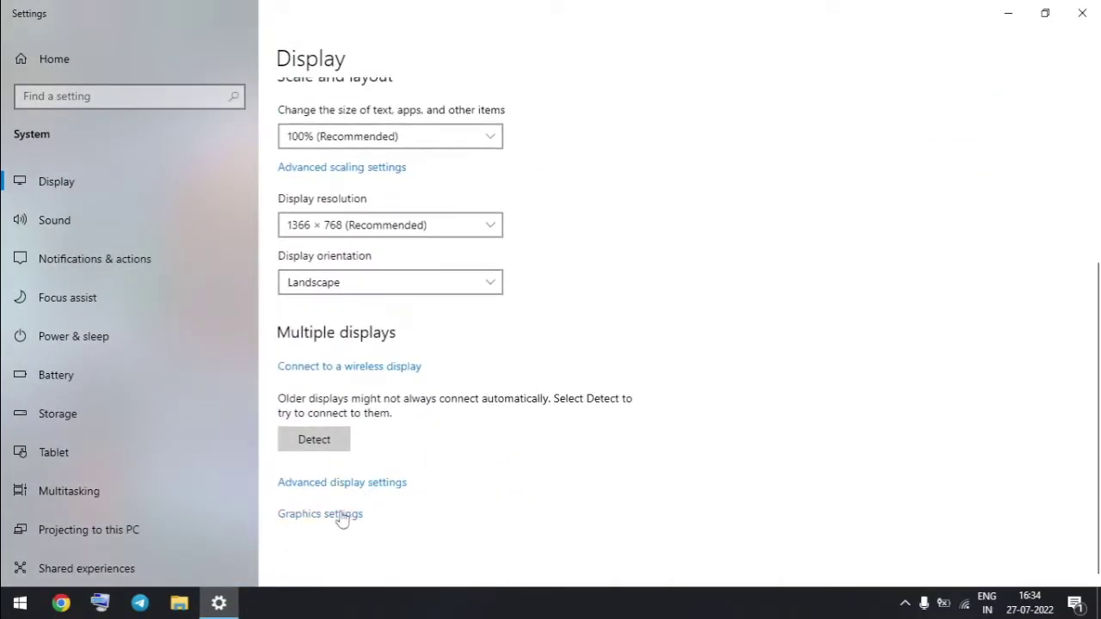
click(303, 521)
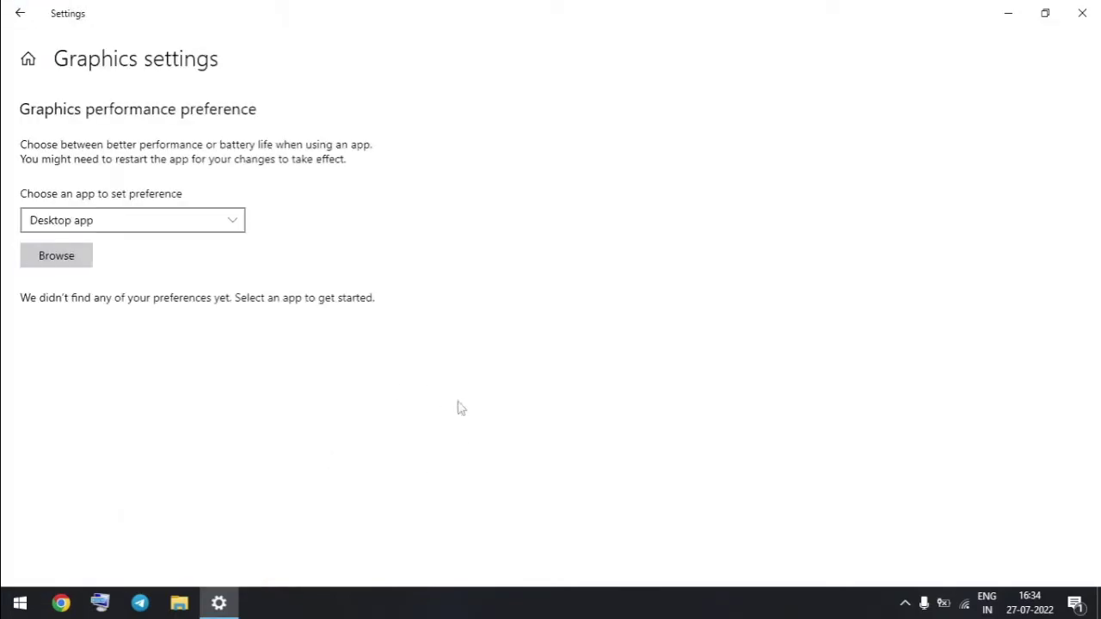
Browse for a desktop app to set a graphics preference for, and open the Software\steam folder on drive D.
click(81, 263)
scroll(74, 258, down, 5)
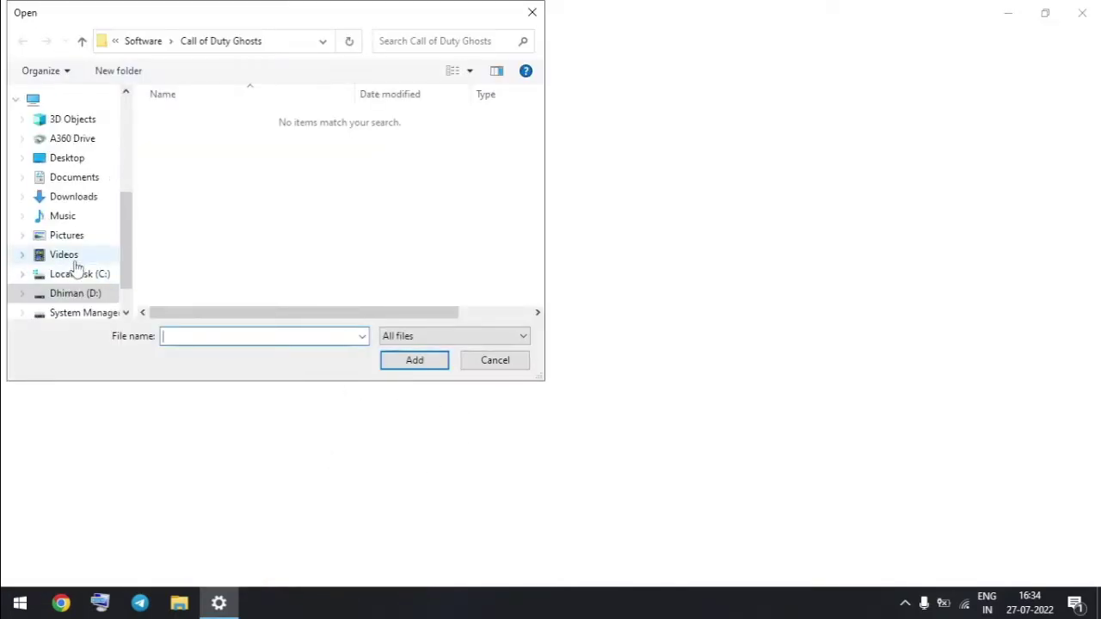
click(75, 293)
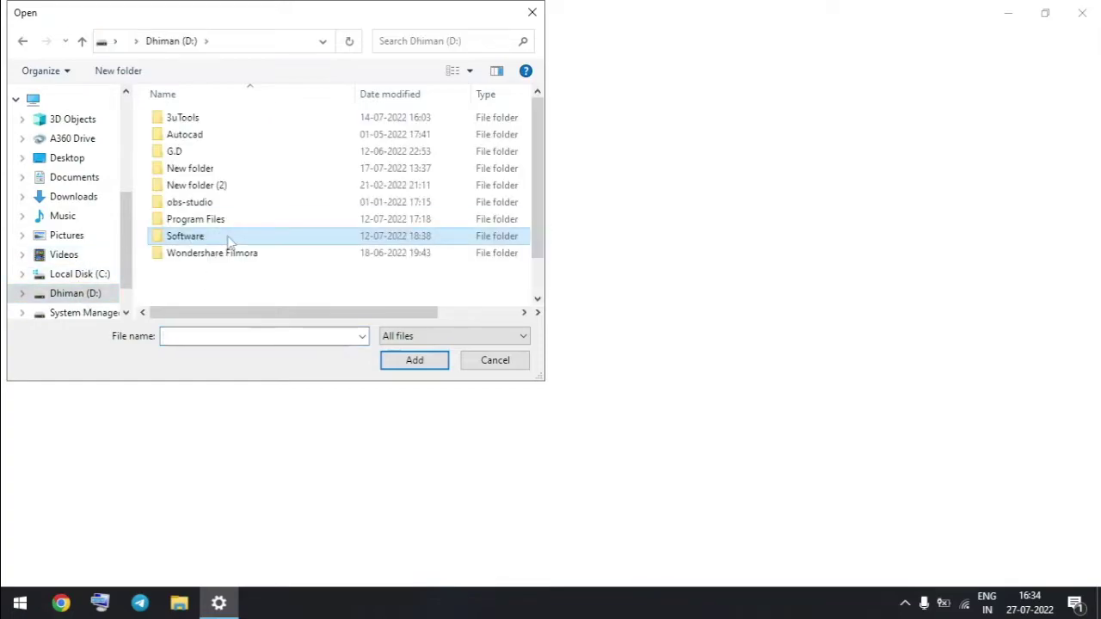
double_click(229, 237)
scroll(207, 250, down, 1)
double_click(196, 215)
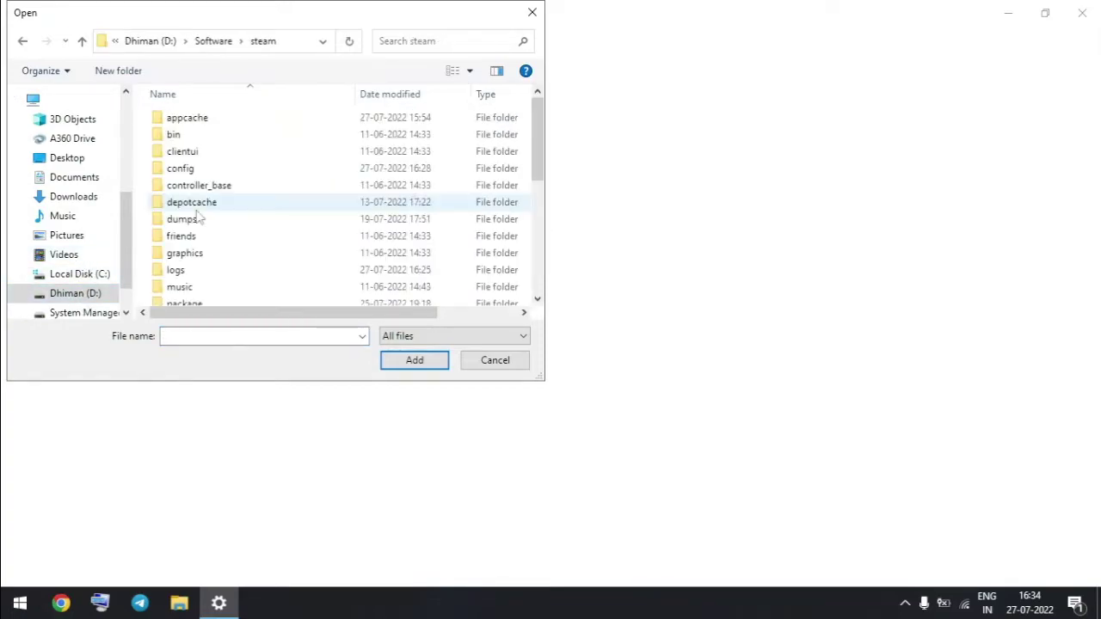
scroll(201, 246, down, 3)
double_click(201, 247)
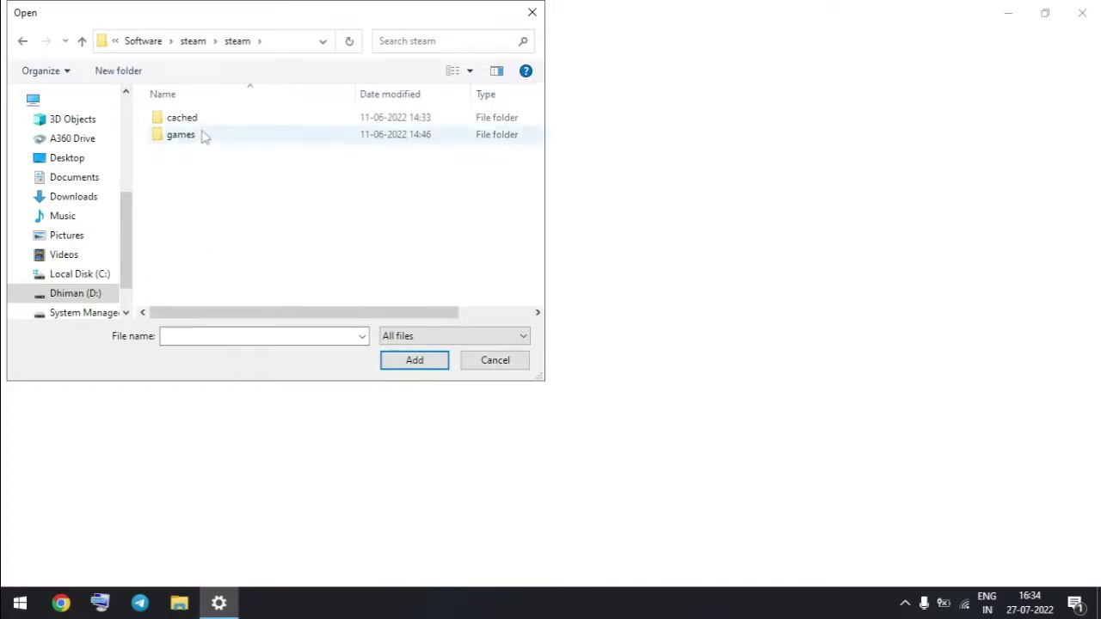
double_click(204, 136)
click(23, 43)
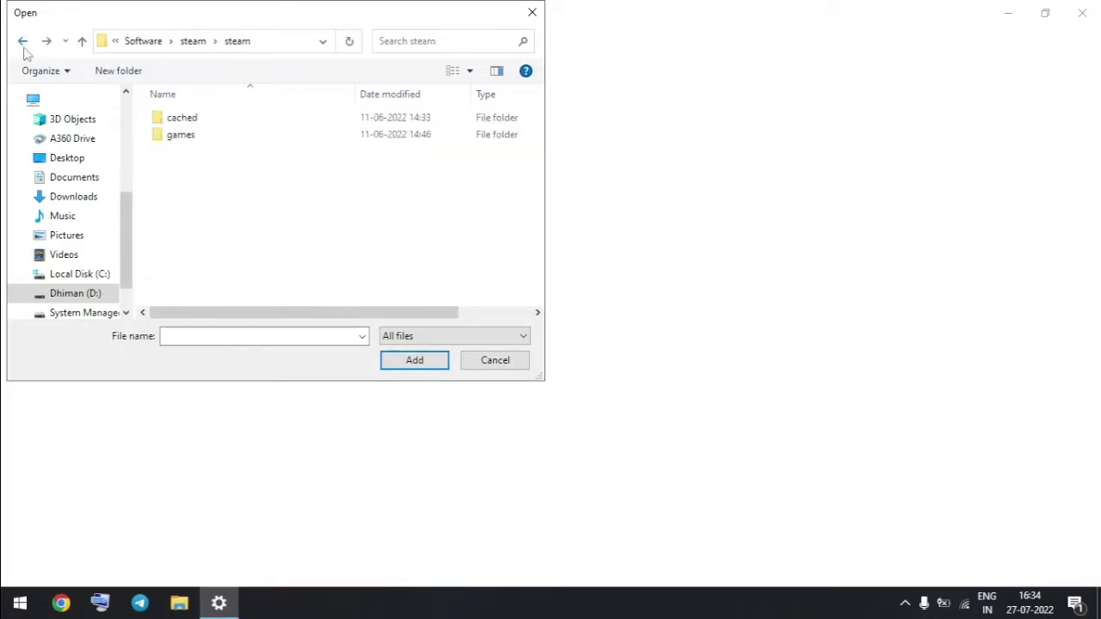
click(23, 43)
Add the csgo application from steamapps\common\Counter-Strike Global Offensive to the graphics performance preferences.
scroll(206, 275, down, 4)
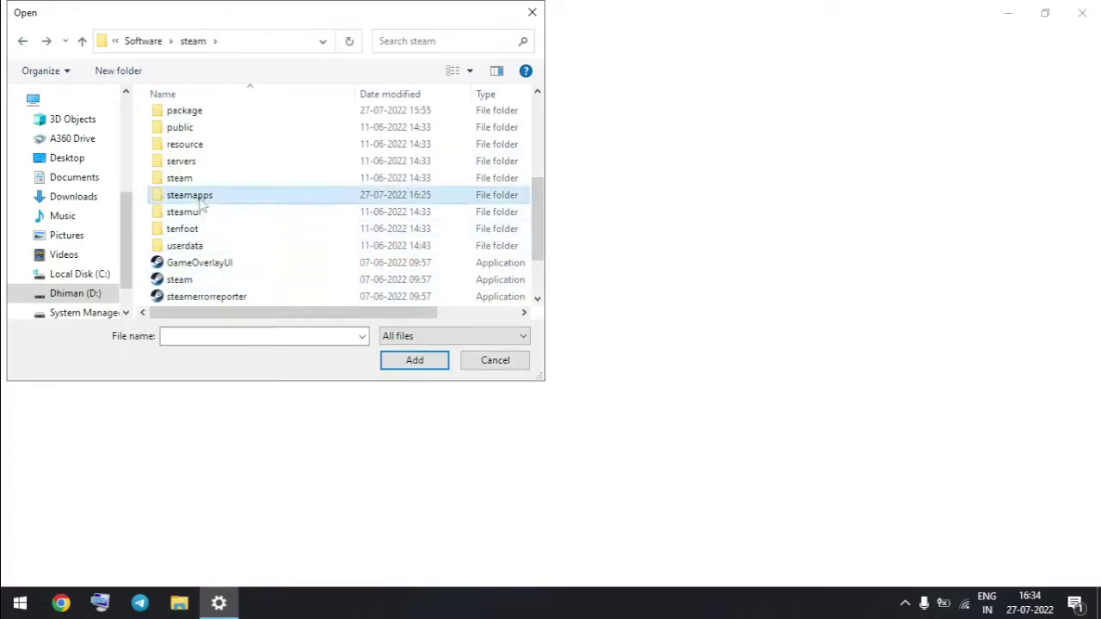
double_click(189, 195)
double_click(191, 118)
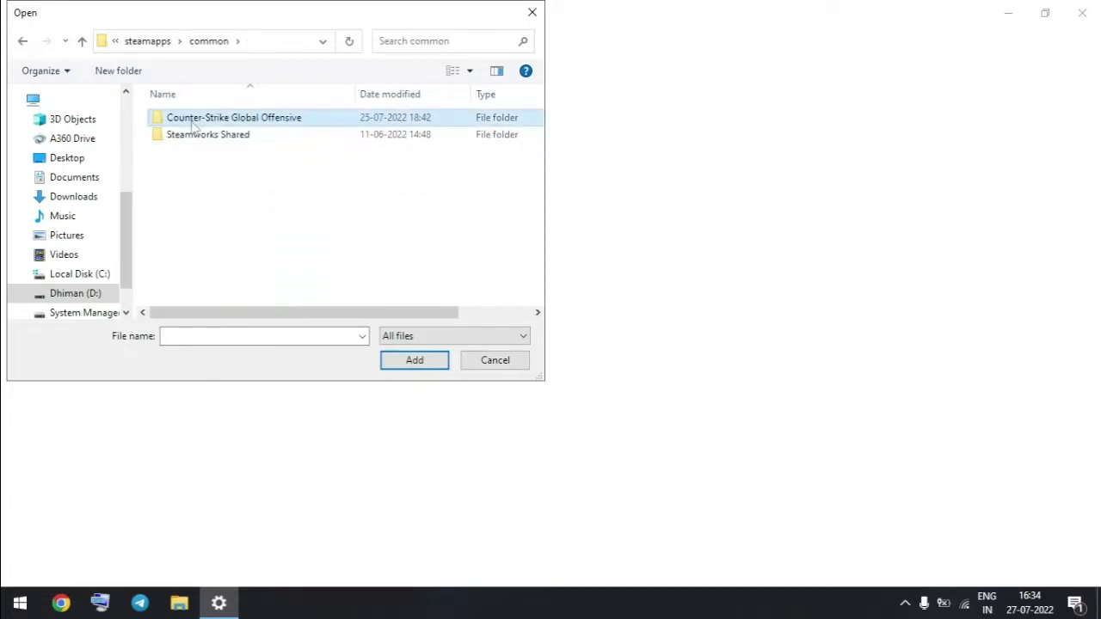
double_click(193, 120)
click(197, 205)
click(405, 361)
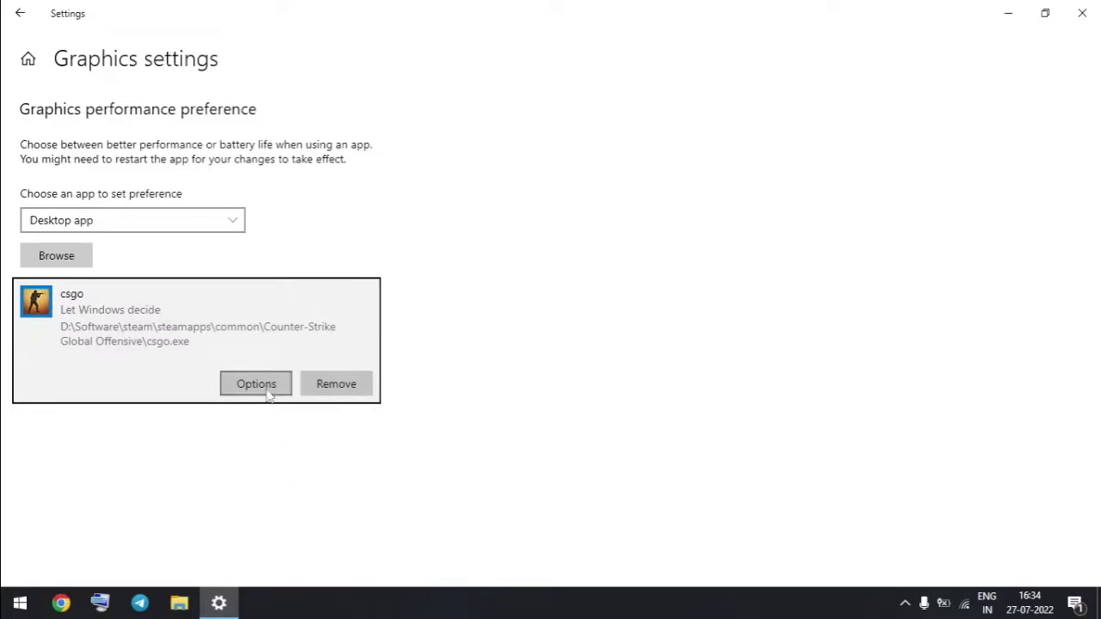
Set csgo's graphics preference to High performance, save it and close Settings.
click(267, 391)
click(414, 332)
click(469, 392)
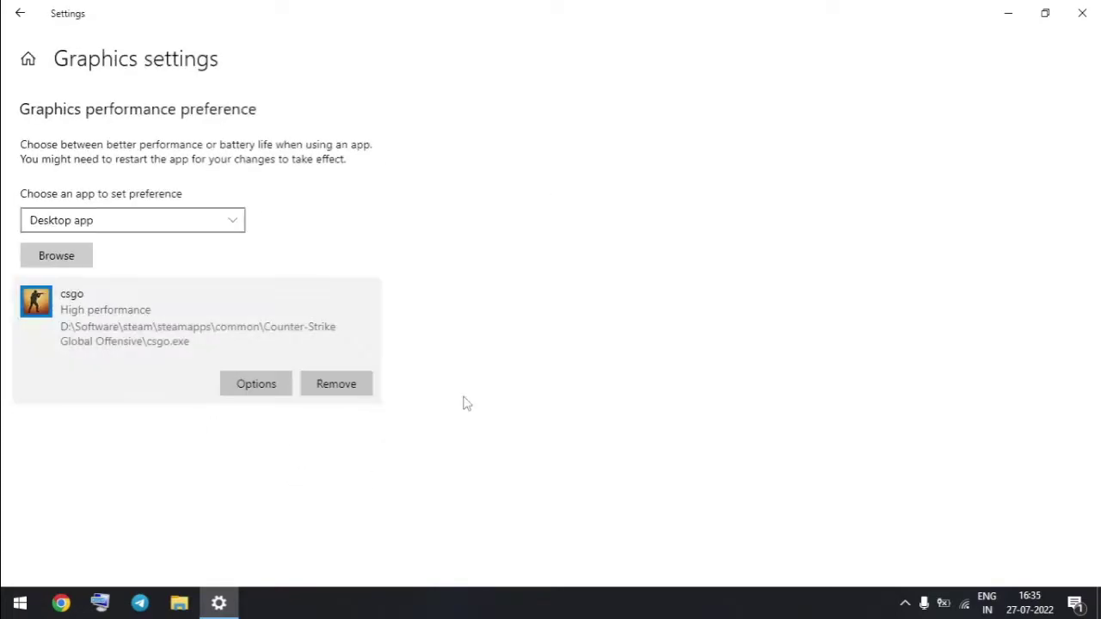
click(1082, 13)
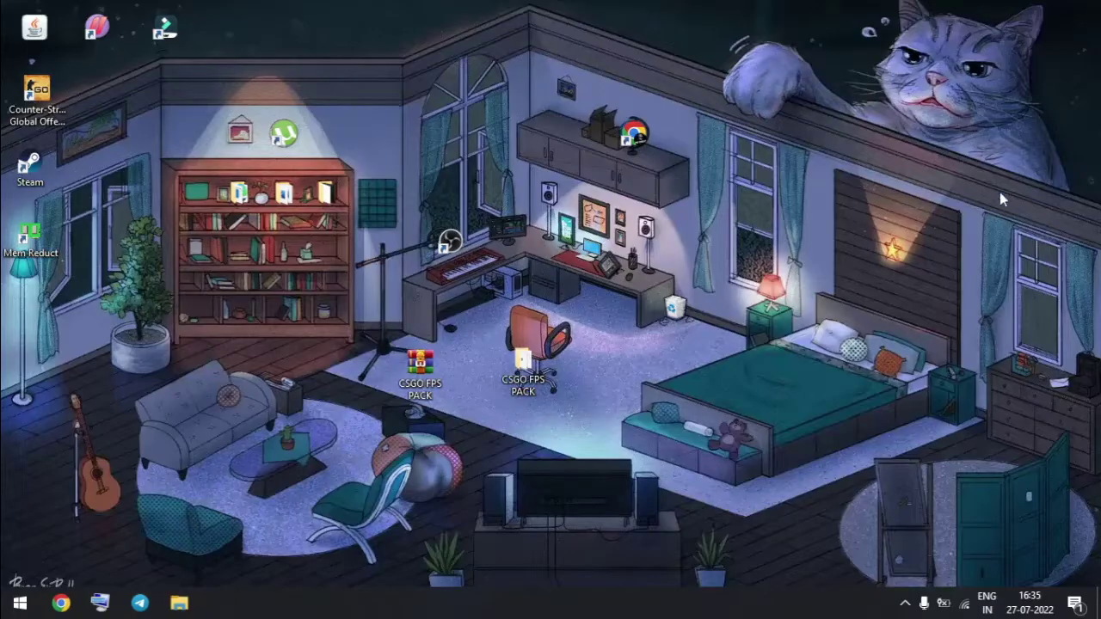
Refresh the desktop and launch Steam, dismissing its news window.
right_click(611, 397)
click(654, 219)
click(35, 170)
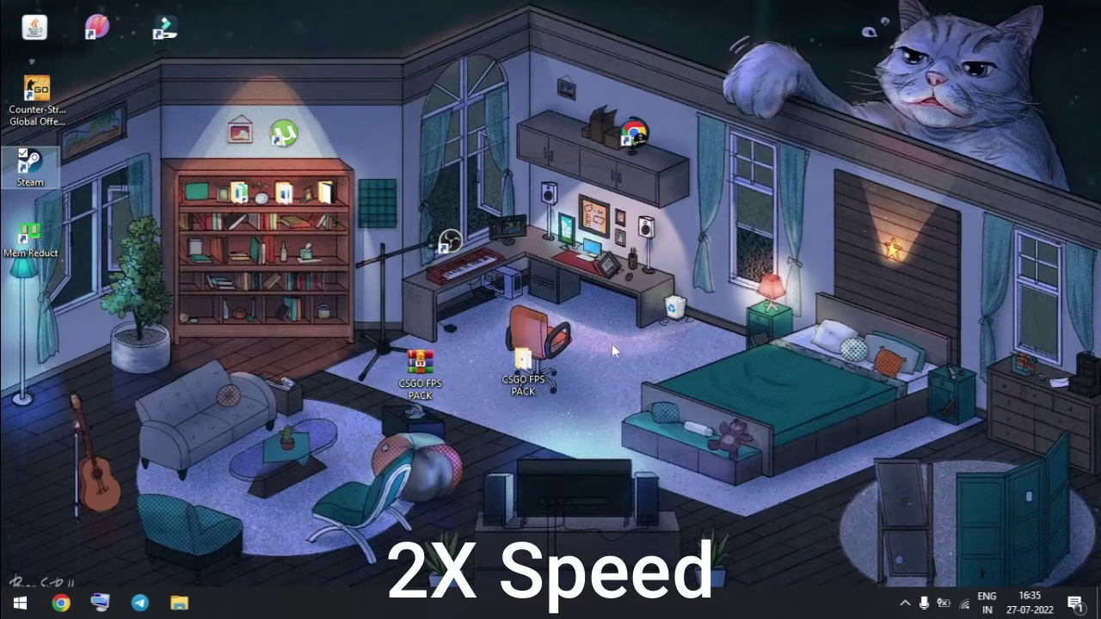
right_click(526, 296)
right_click(545, 297)
click(590, 344)
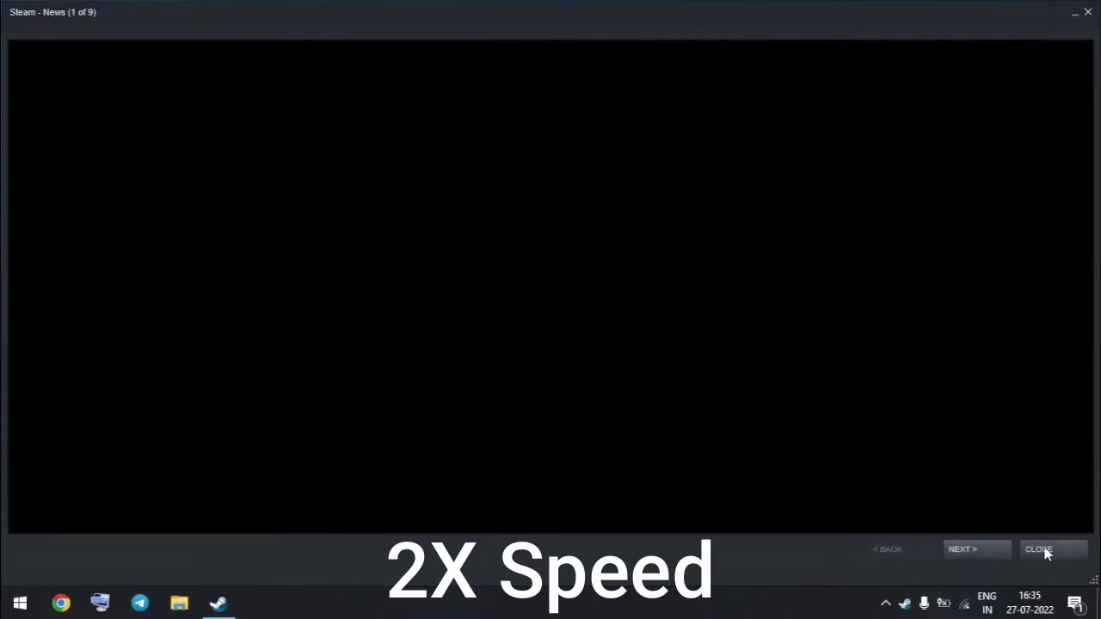
click(1047, 550)
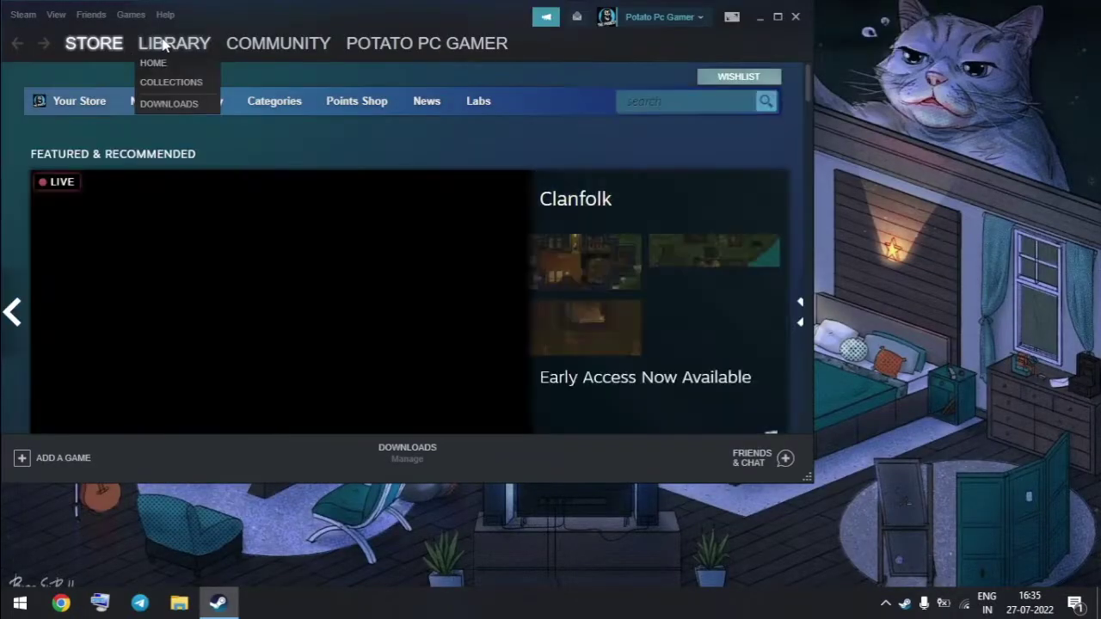
Browse the local files of Counter-Strike: Global Offensive from its Steam library properties and open the csgo\cfg folder.
click(168, 43)
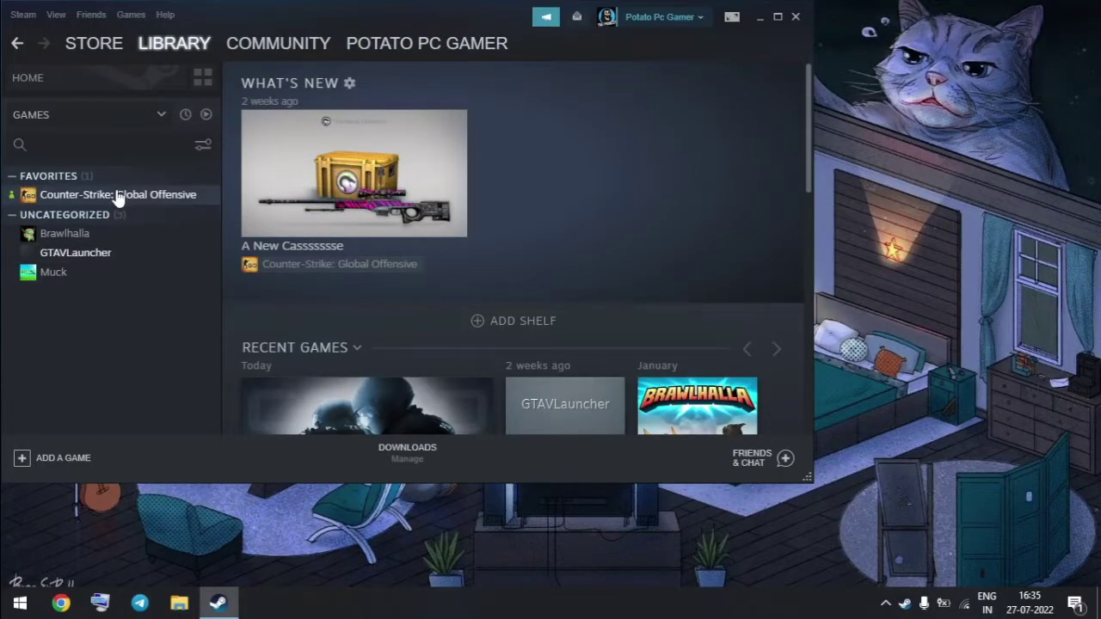
click(118, 196)
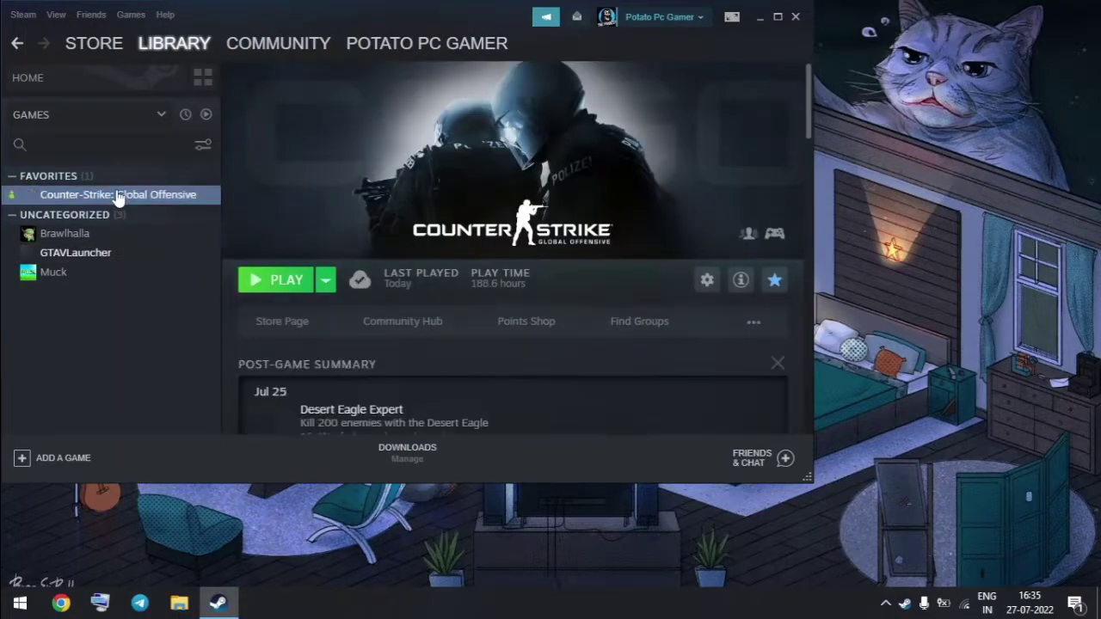
click(706, 280)
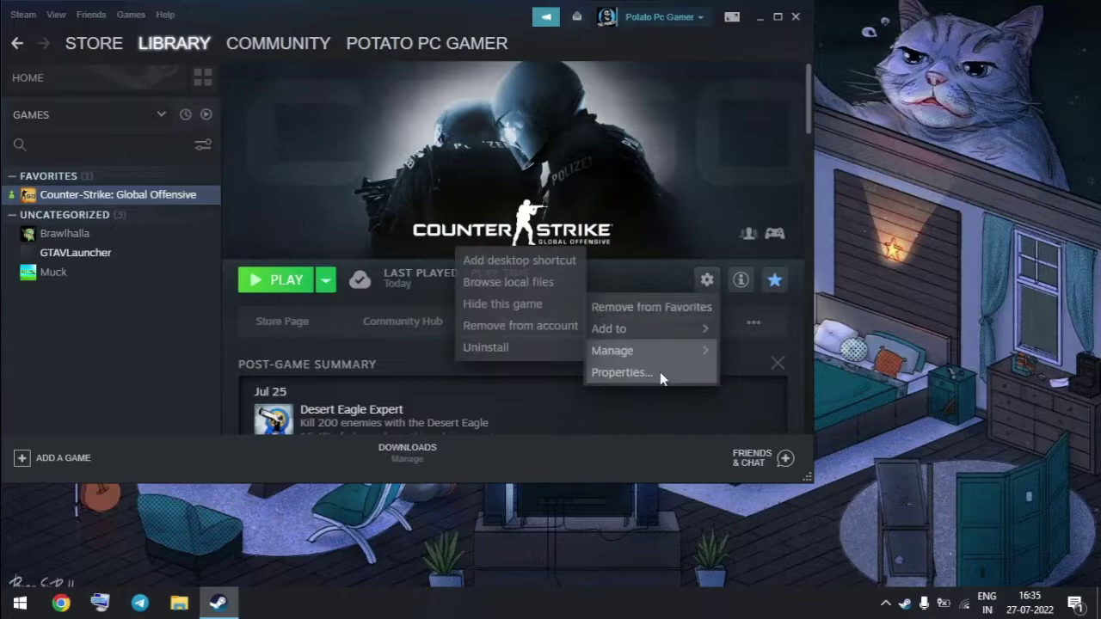
click(656, 374)
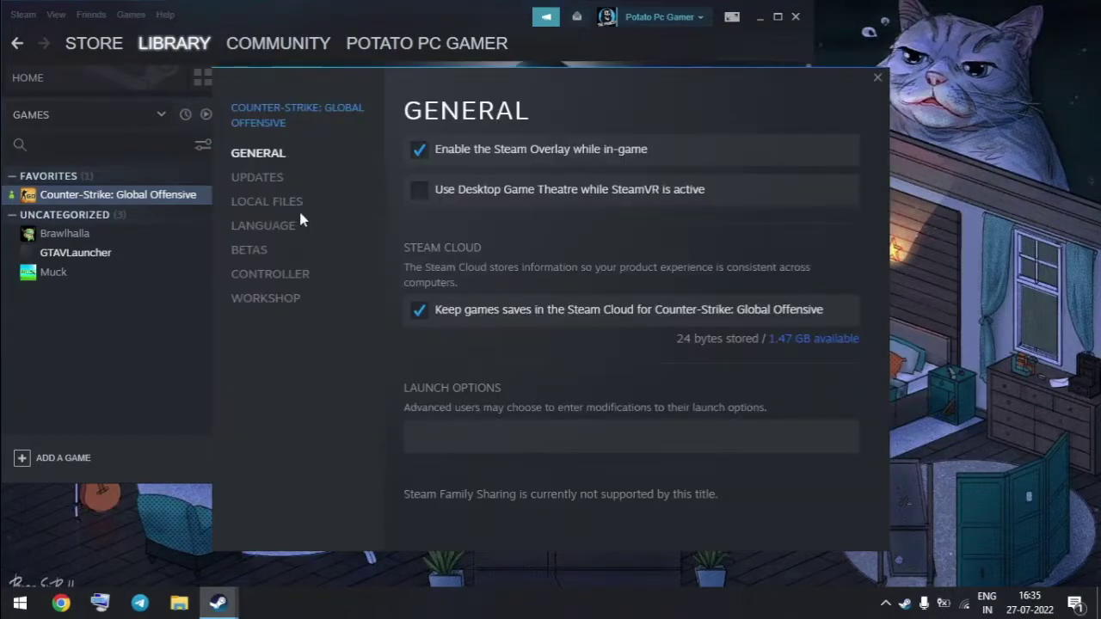
click(284, 207)
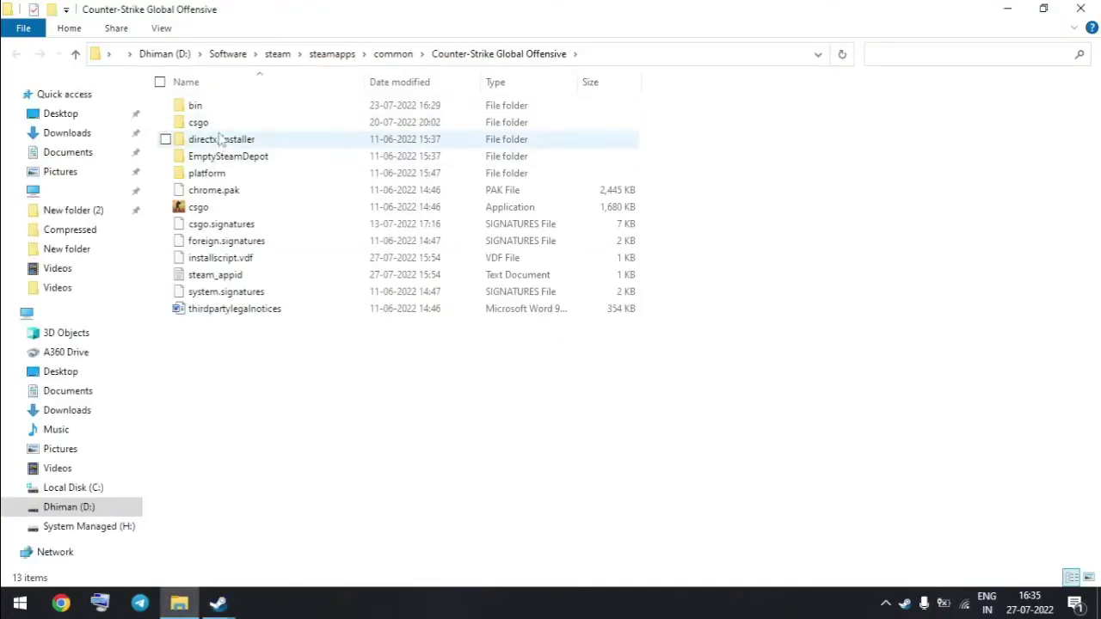
double_click(219, 125)
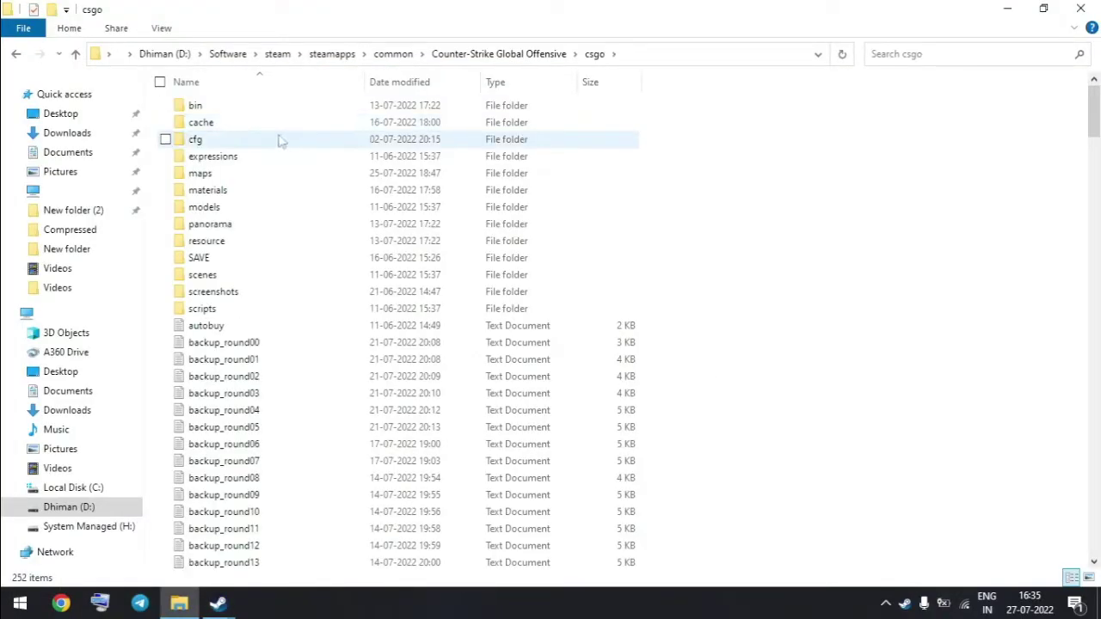
double_click(231, 145)
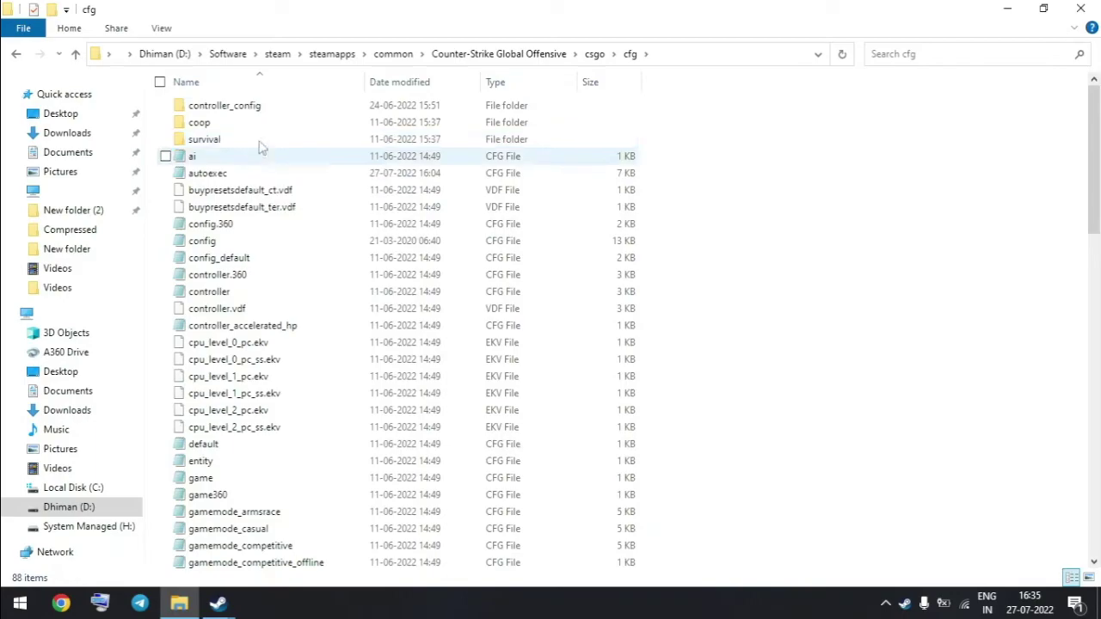
Clear the open windows off the desktop and copy the autoexec file from the CSGO FPS PACK folder.
click(1007, 9)
click(877, 75)
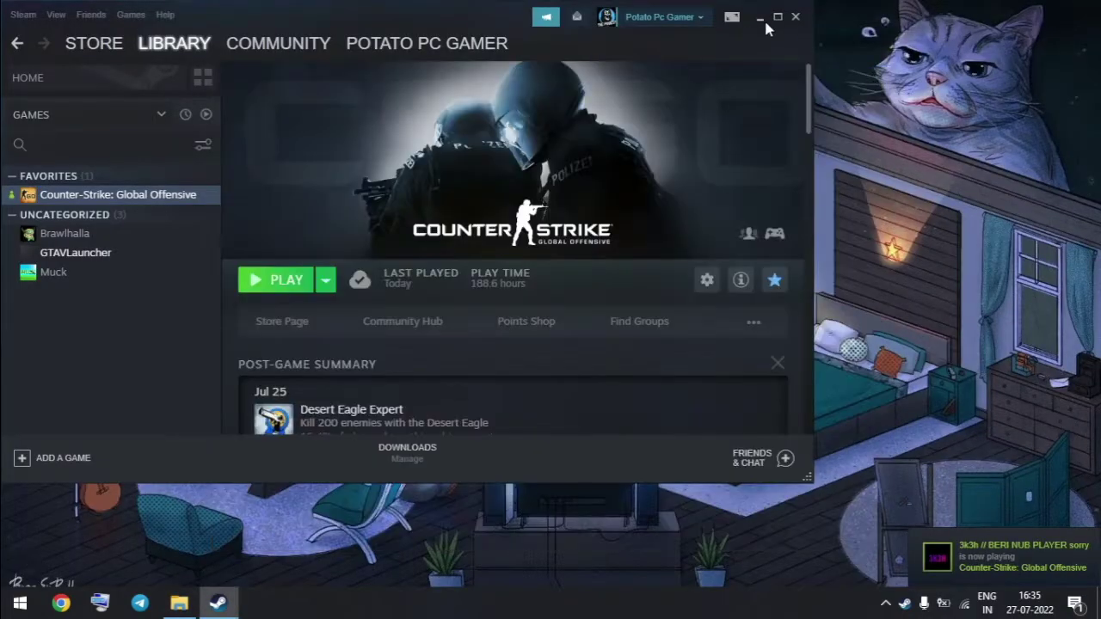
click(760, 17)
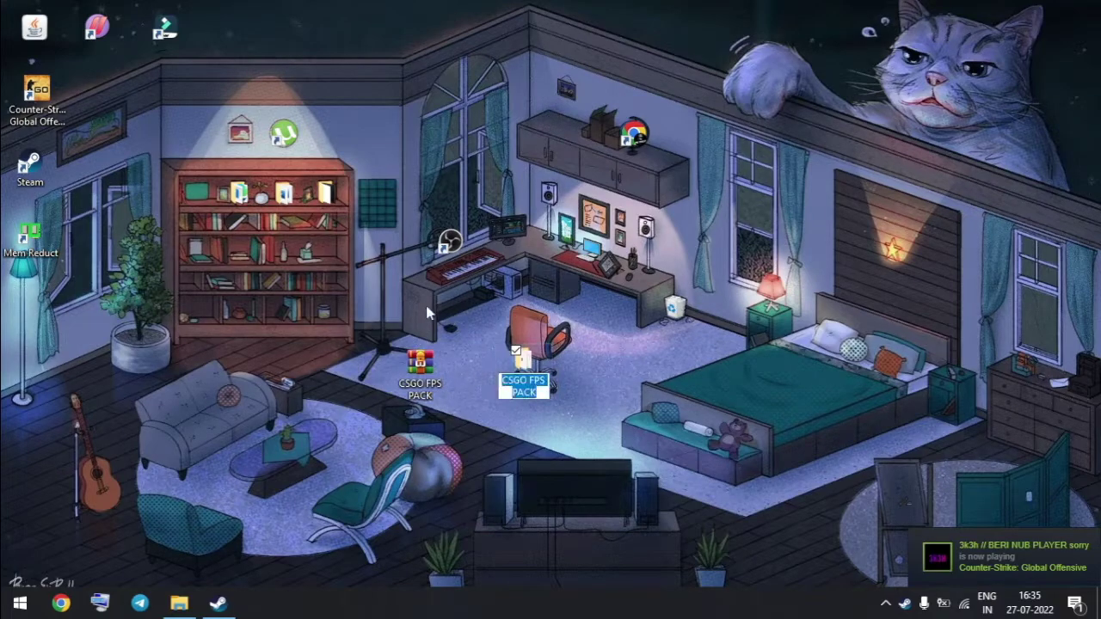
double_click(526, 371)
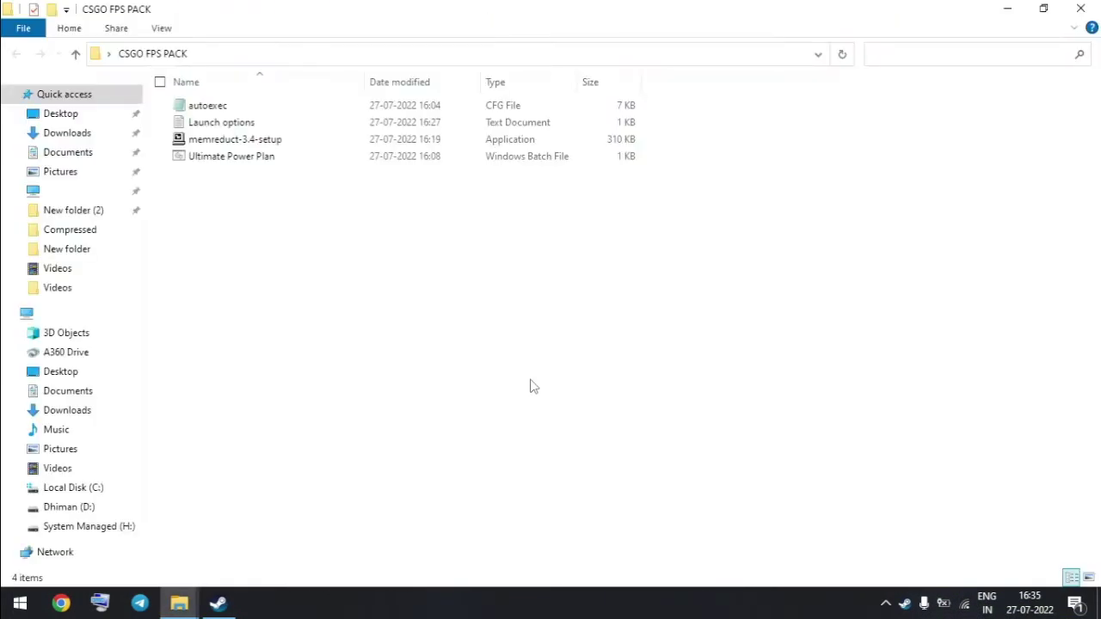
click(245, 110)
right_click(236, 112)
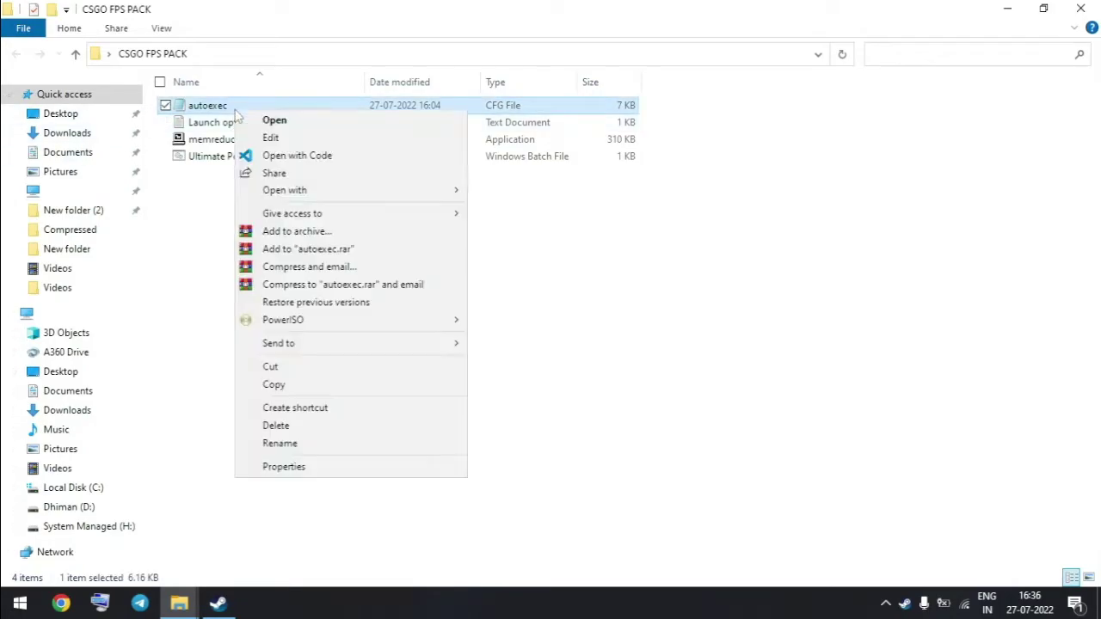
click(271, 385)
Paste autoexec into the game's csgo\cfg folder, replacing the existing file.
click(217, 603)
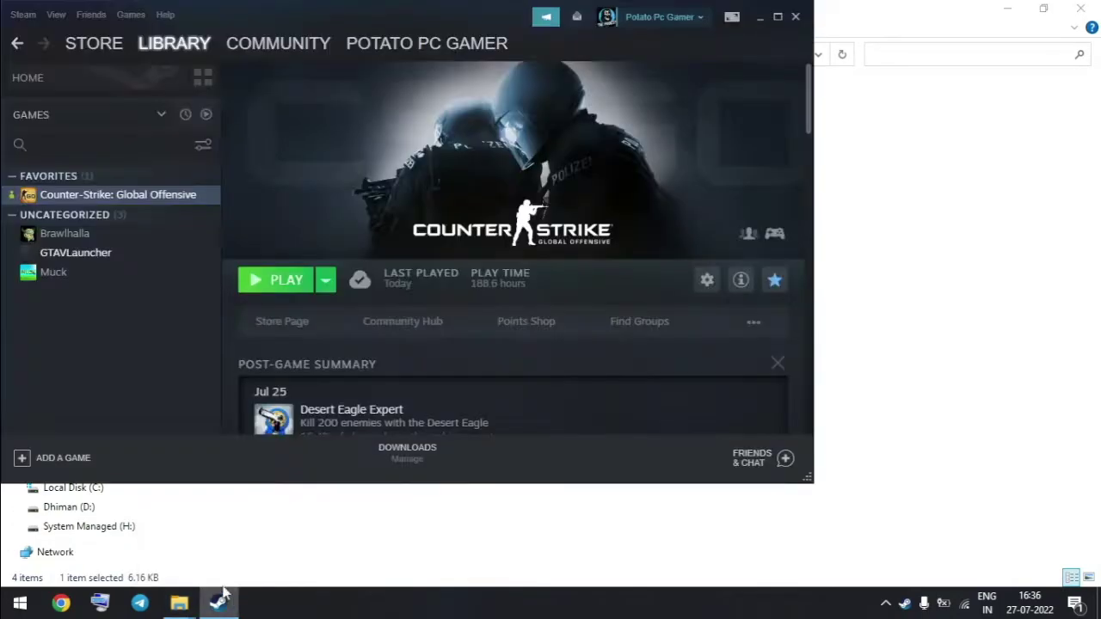
mouse_move(182, 600)
click(218, 547)
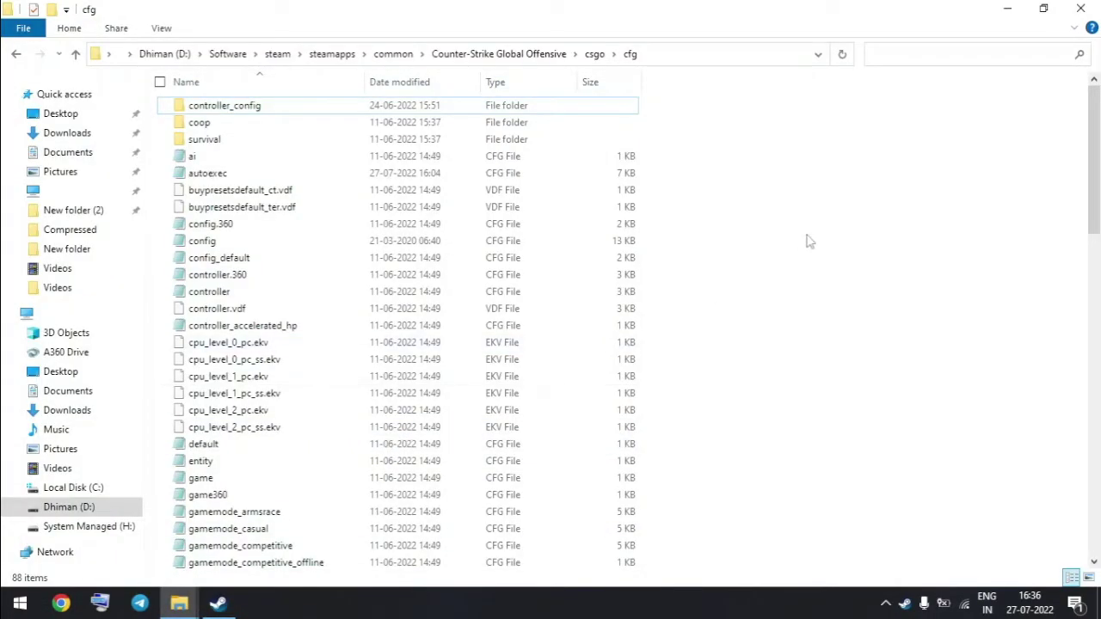
right_click(771, 211)
click(803, 320)
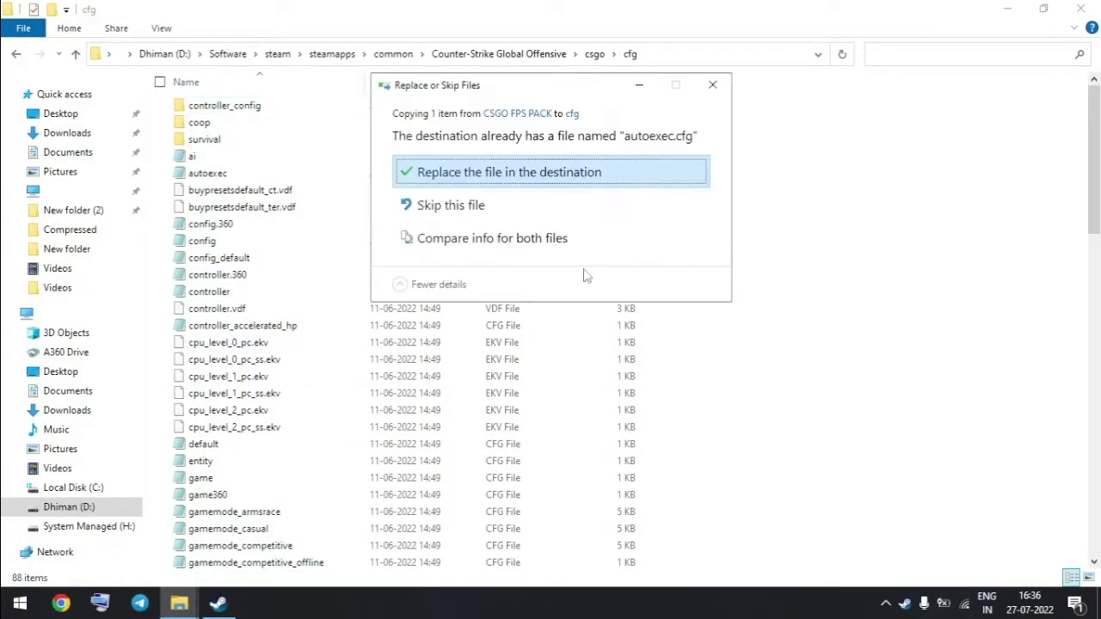
click(499, 172)
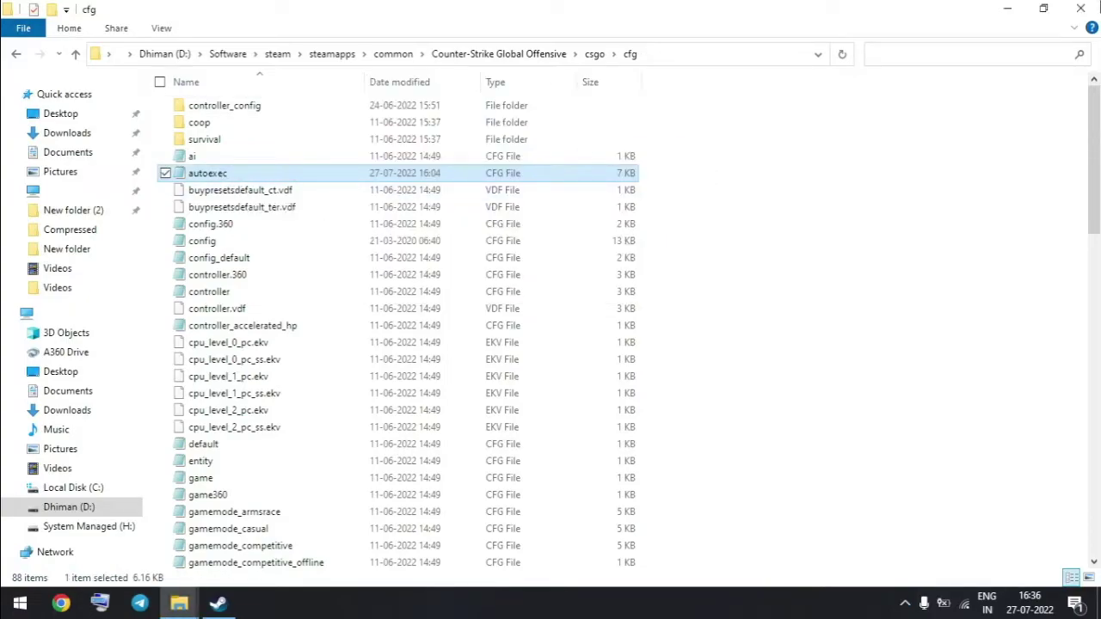
Copy the complete line of text from the Launch options file in the CSGO FPS PACK folder, closing the file and folder windows.
click(1081, 8)
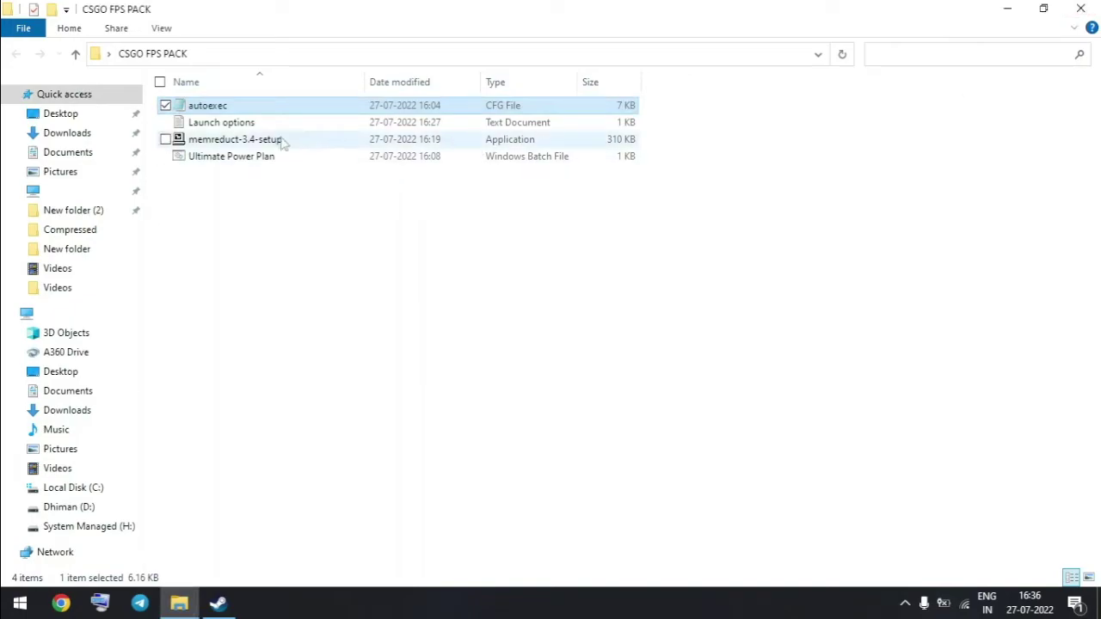
click(363, 261)
double_click(275, 127)
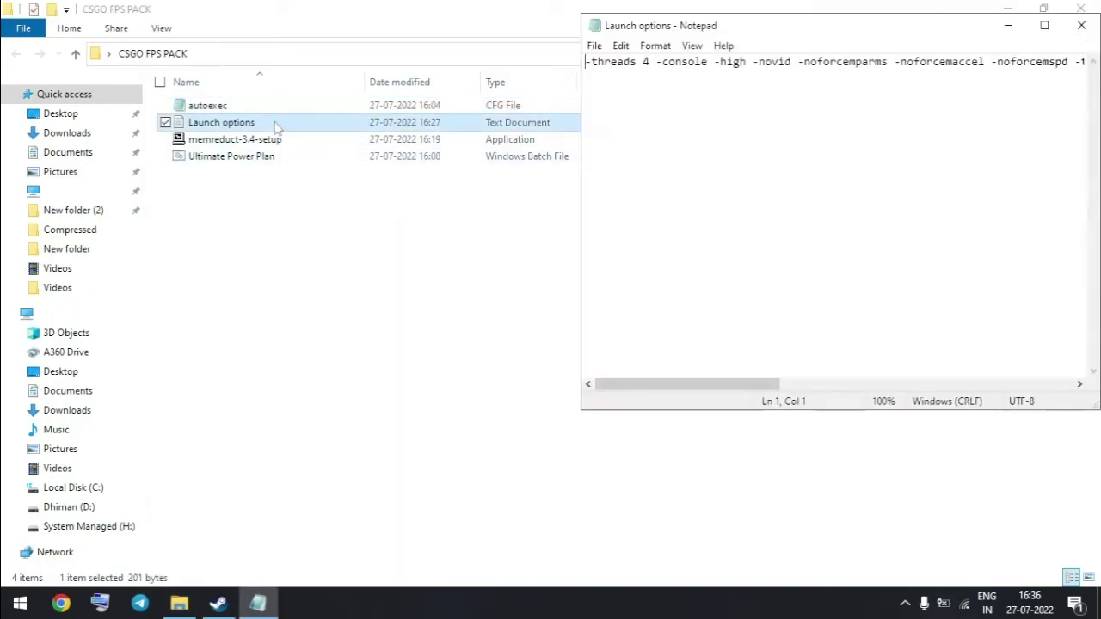
click(1038, 26)
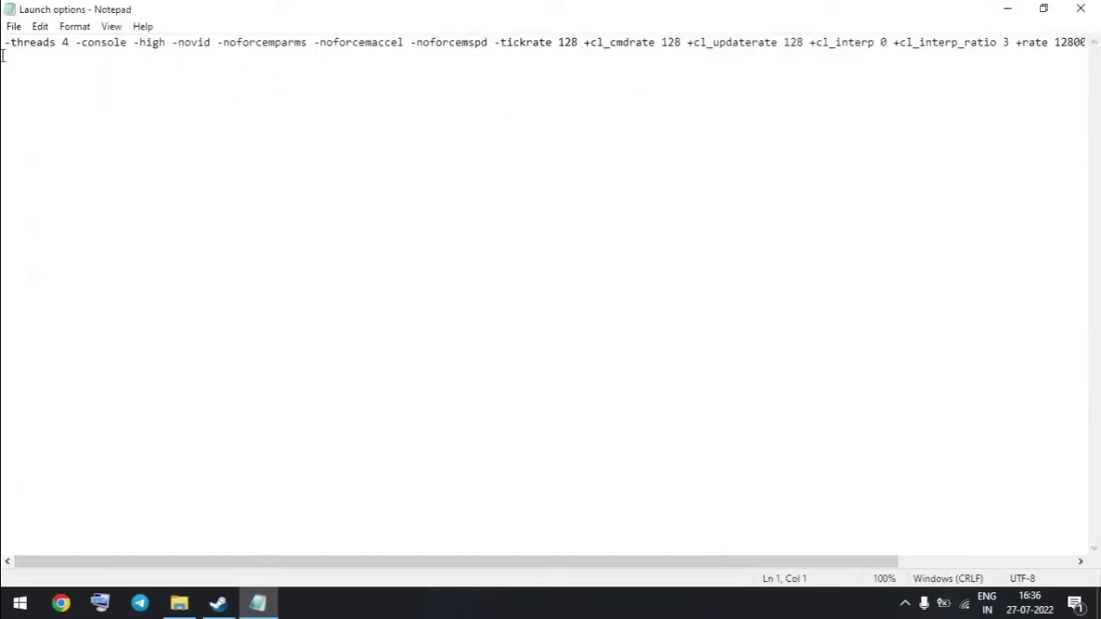
drag(5, 42, 1085, 45)
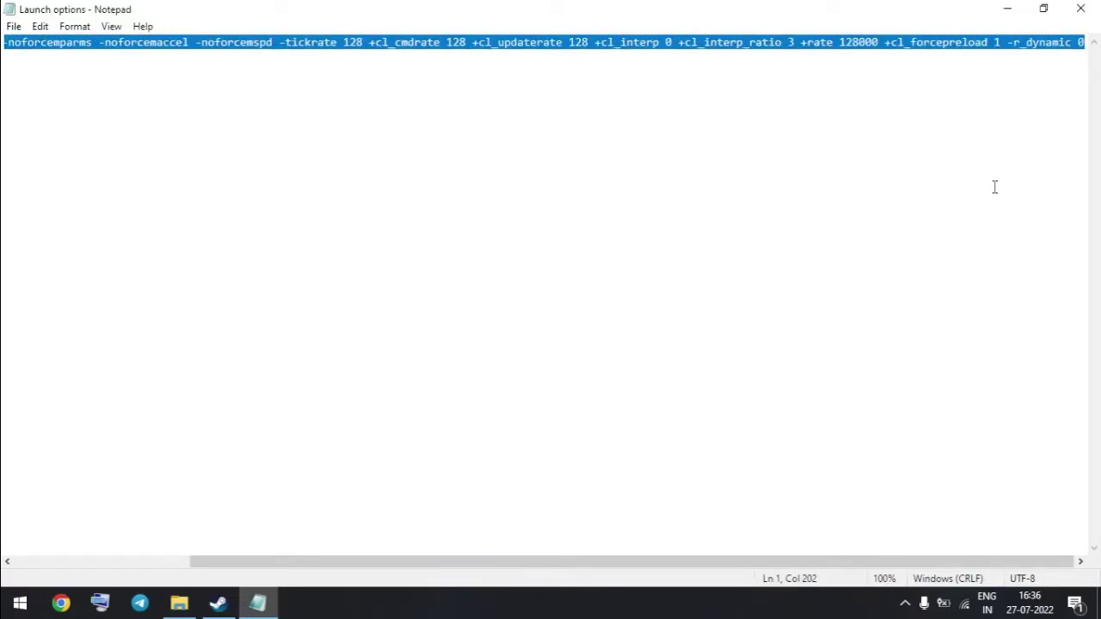
right_click(743, 35)
click(782, 96)
click(1078, 7)
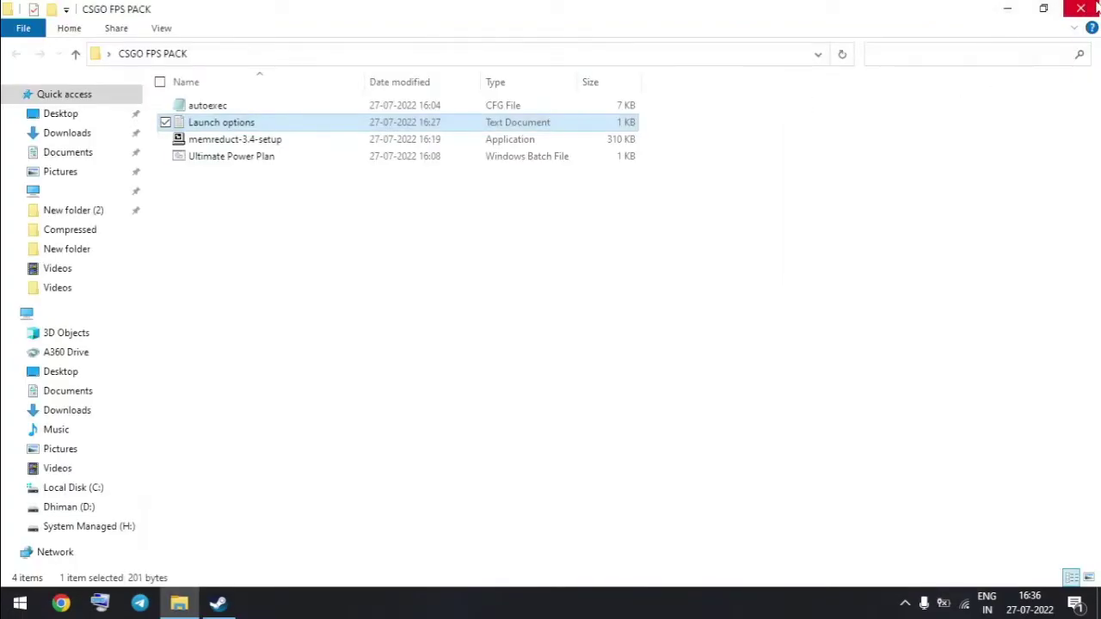
click(1079, 7)
Paste the copied line into the launch options of Counter-Strike: Global Offensive in its Steam properties.
right_click(153, 200)
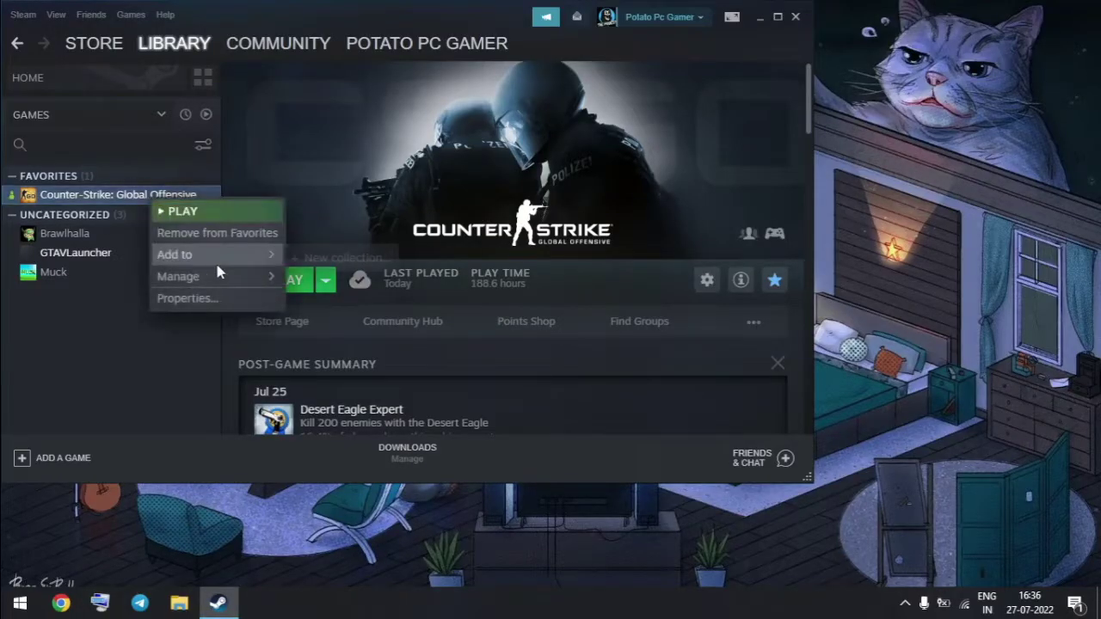
click(184, 298)
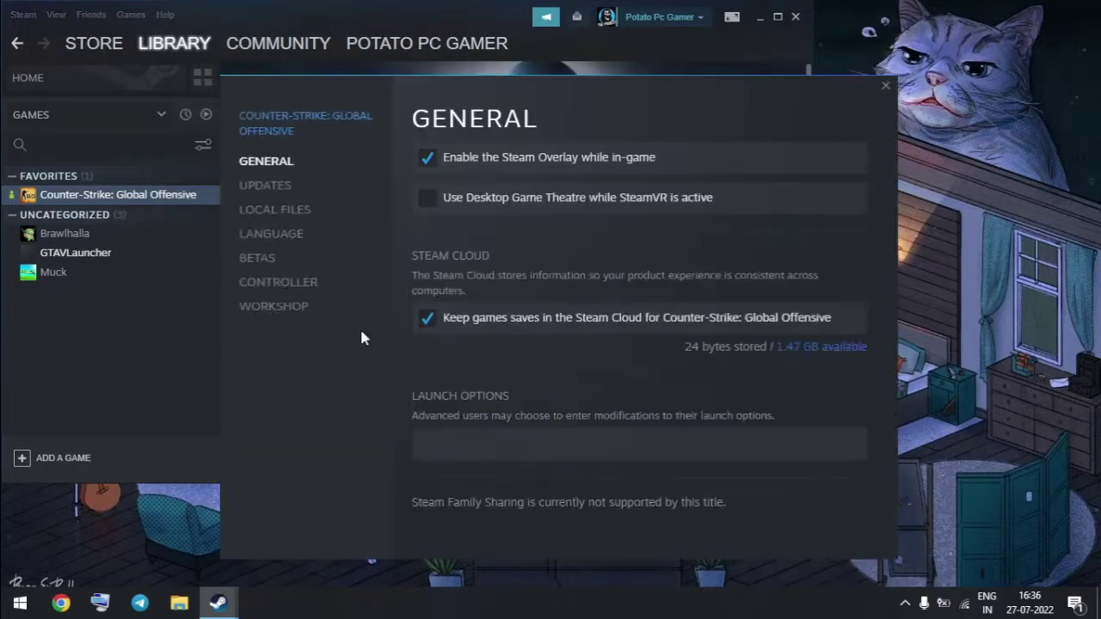
click(494, 446)
right_click(495, 448)
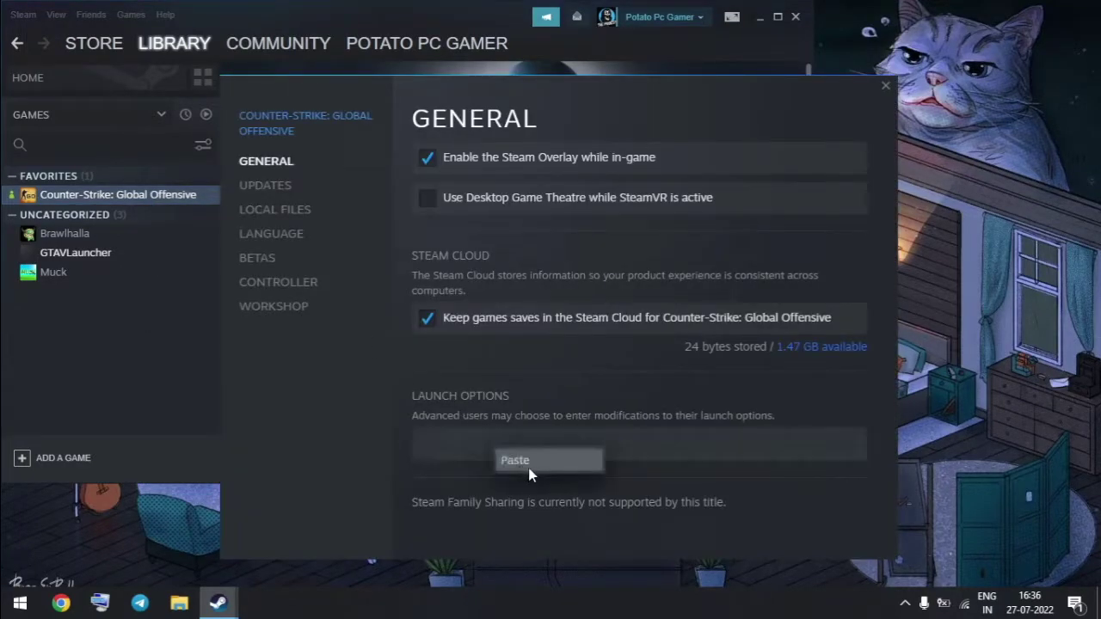
click(510, 462)
key(ctrl+a)
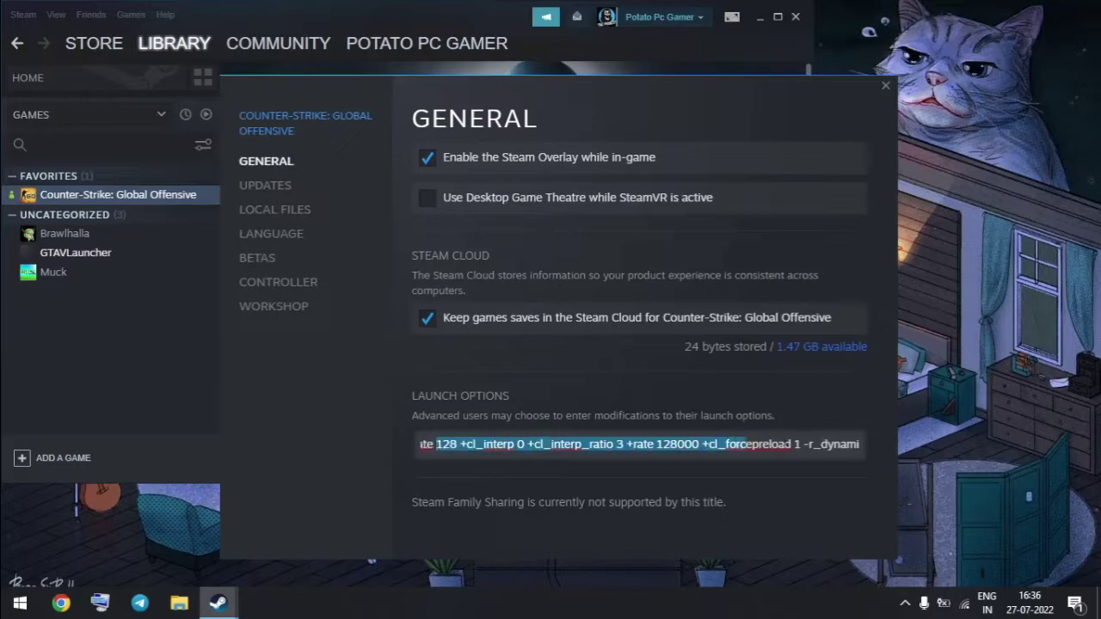
click(810, 507)
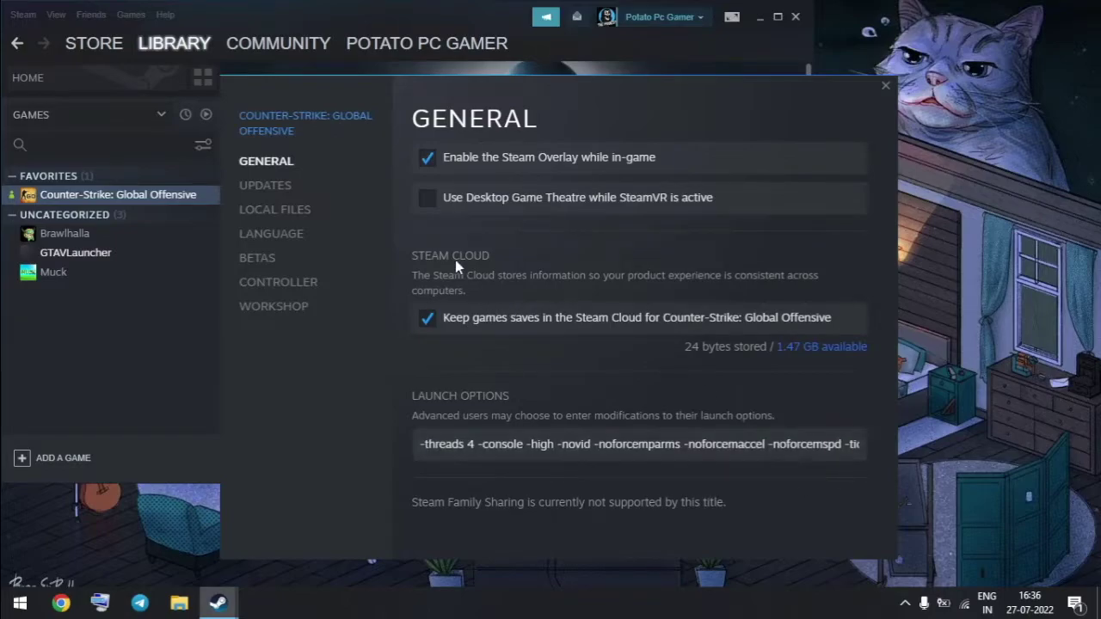
Turn off the in-game Steam Overlay for Counter-Strike: Global Offensive and launch the game, dismissing its startup console.
click(428, 157)
key(Escape)
key(Return)
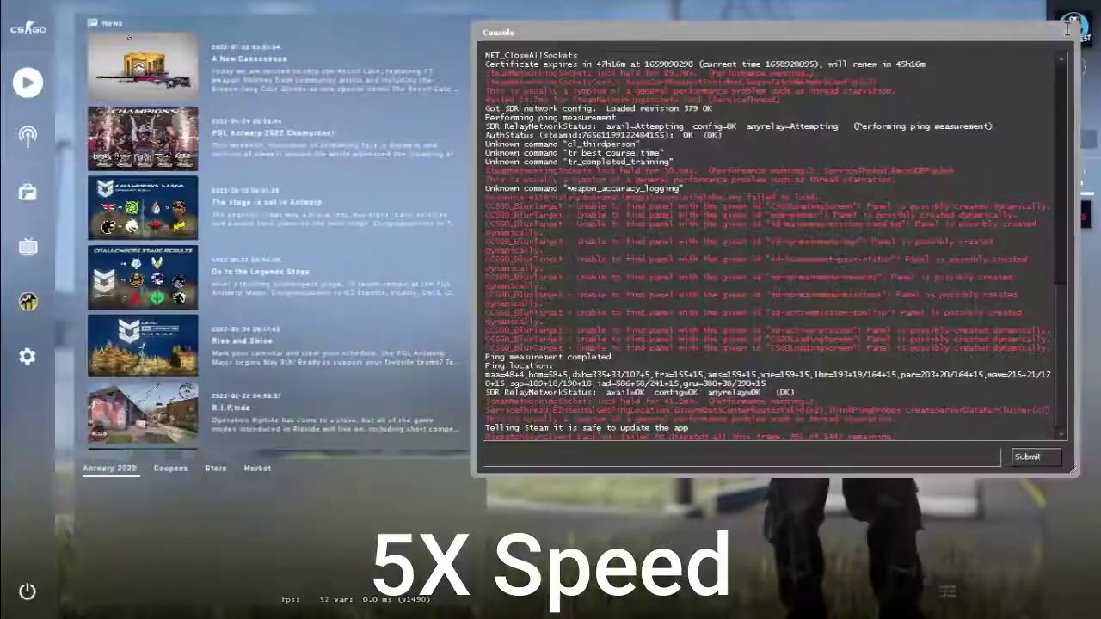
click(1068, 27)
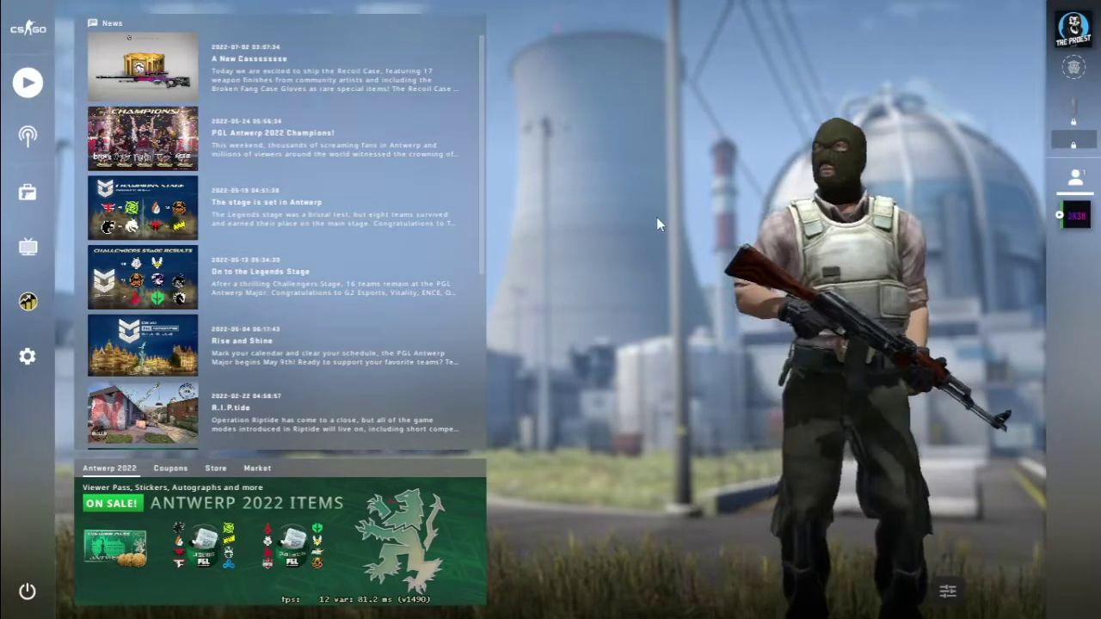
In the game's advanced video settings, set Global Shadow Quality to Very Low, Model / Texture Detail to Low and Texture Streaming to Disabled.
click(15, 365)
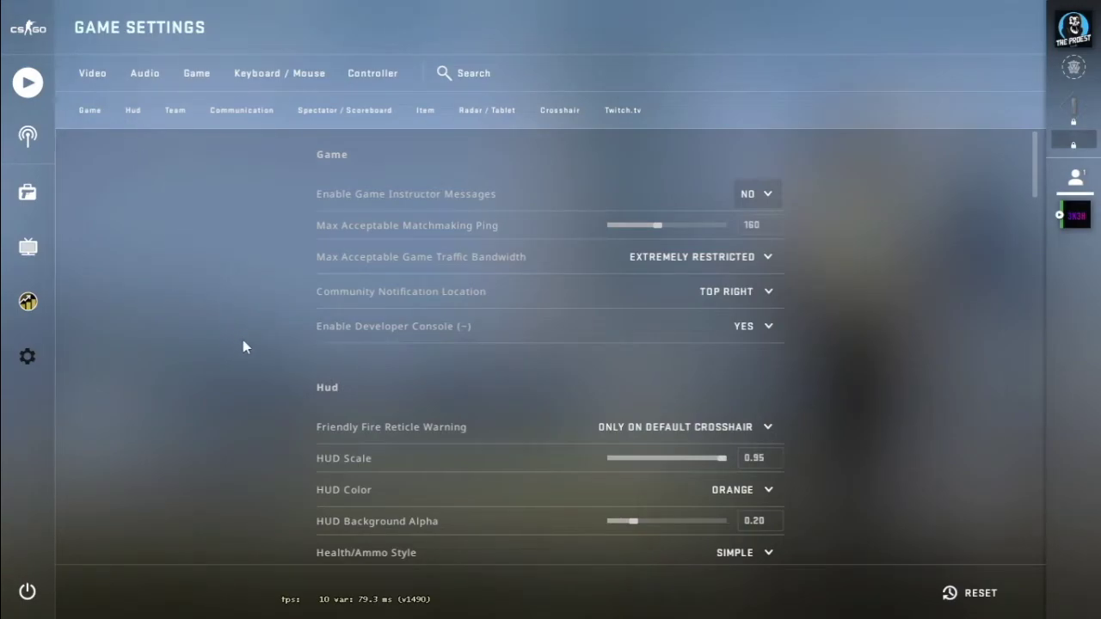
scroll(243, 340, down, 5)
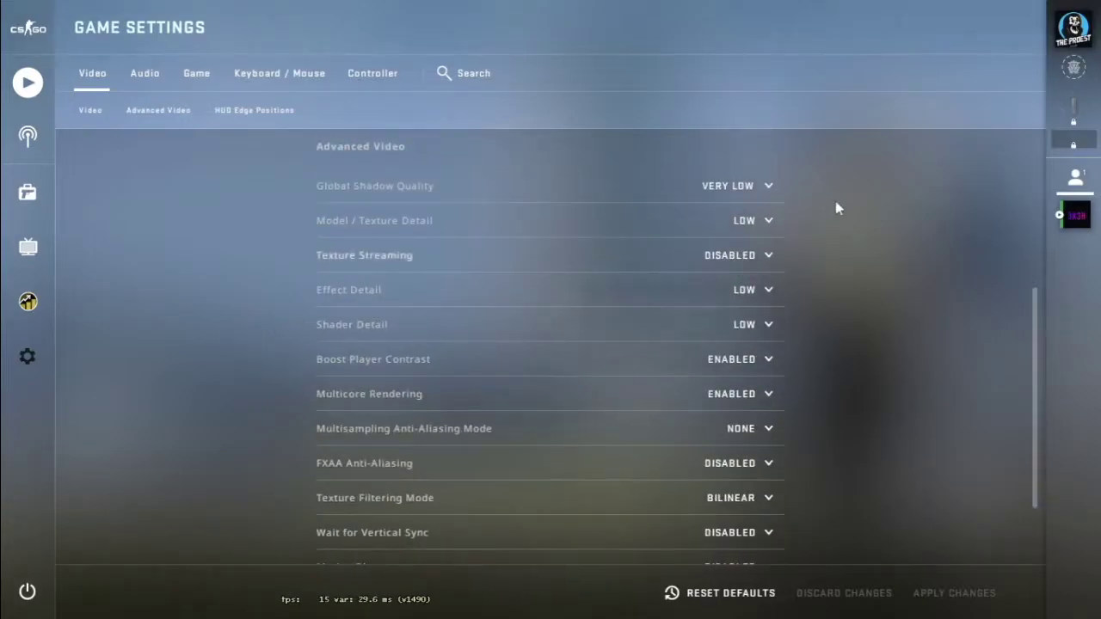
click(754, 186)
click(754, 222)
click(754, 222)
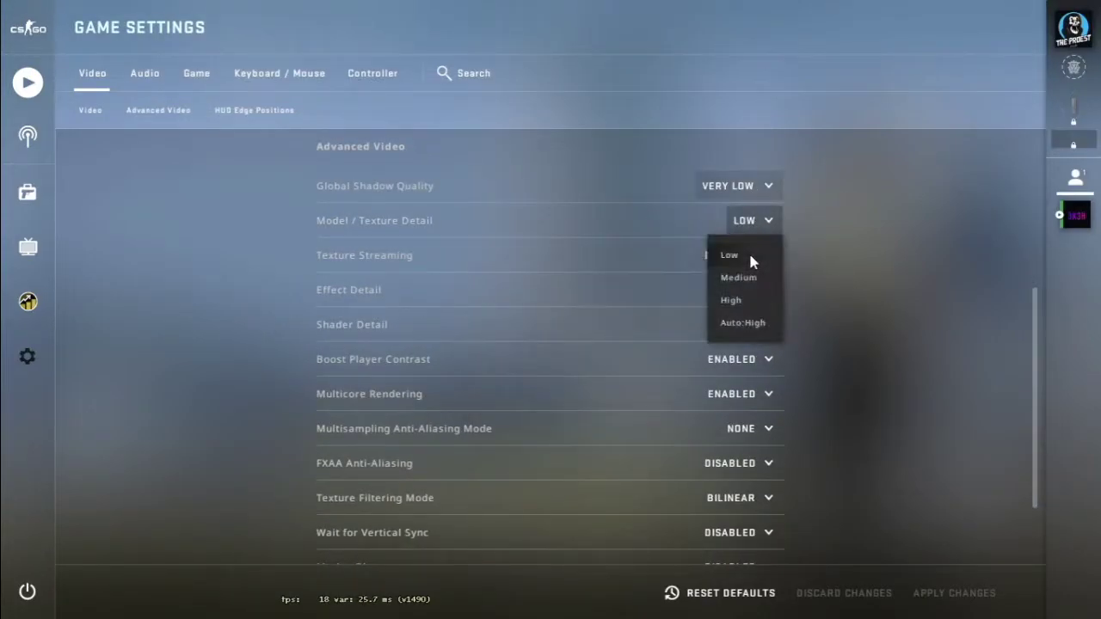
click(756, 258)
click(754, 258)
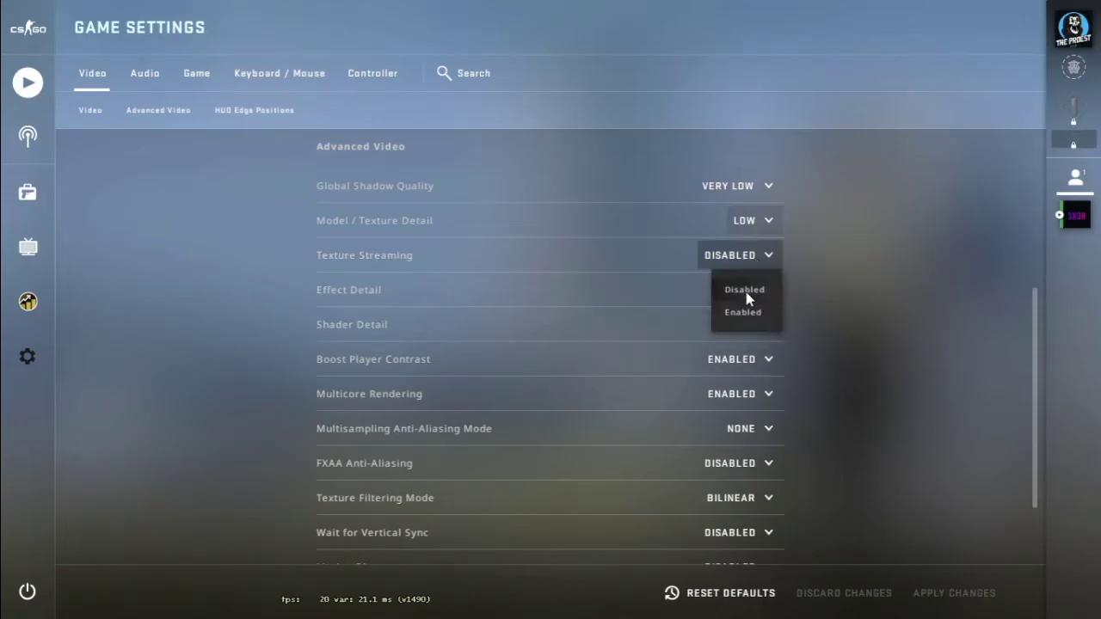
click(749, 291)
scroll(838, 342, down, 1)
scroll(837, 338, down, 2)
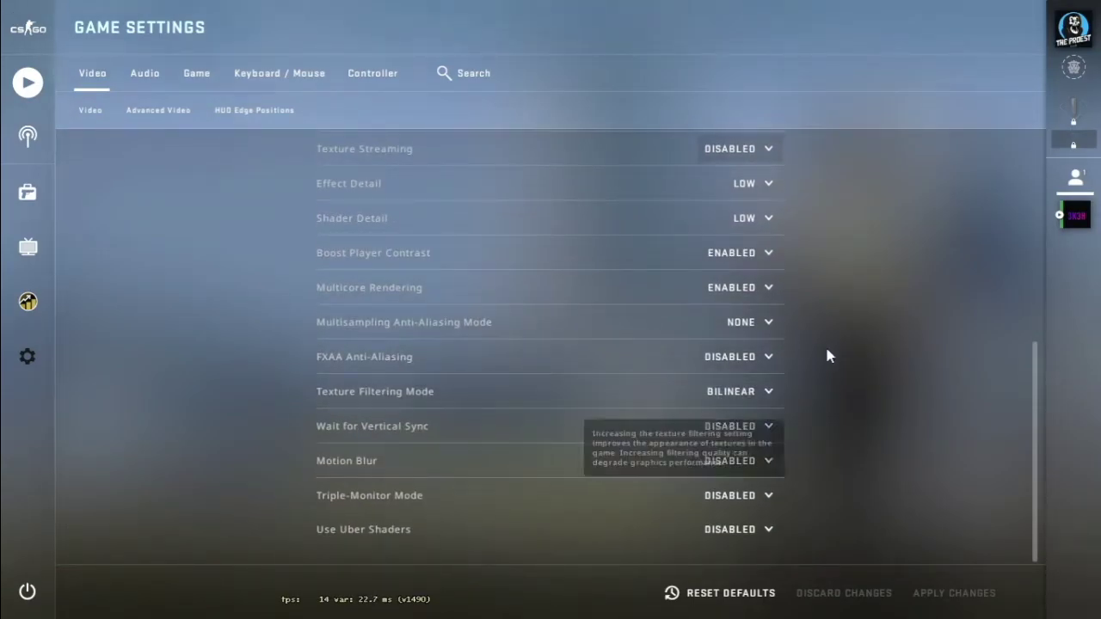
Set the video aspect ratio to Normal 4:3 and the resolution to 800x600, and apply the changes.
scroll(828, 346, up, 8)
scroll(831, 348, up, 3)
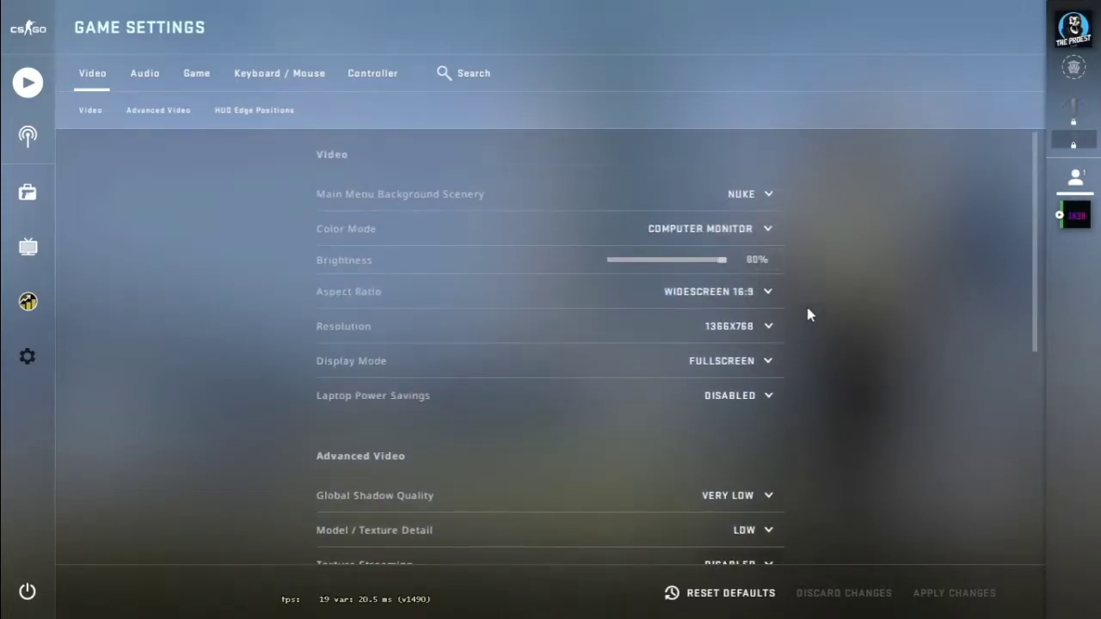
click(718, 292)
click(737, 333)
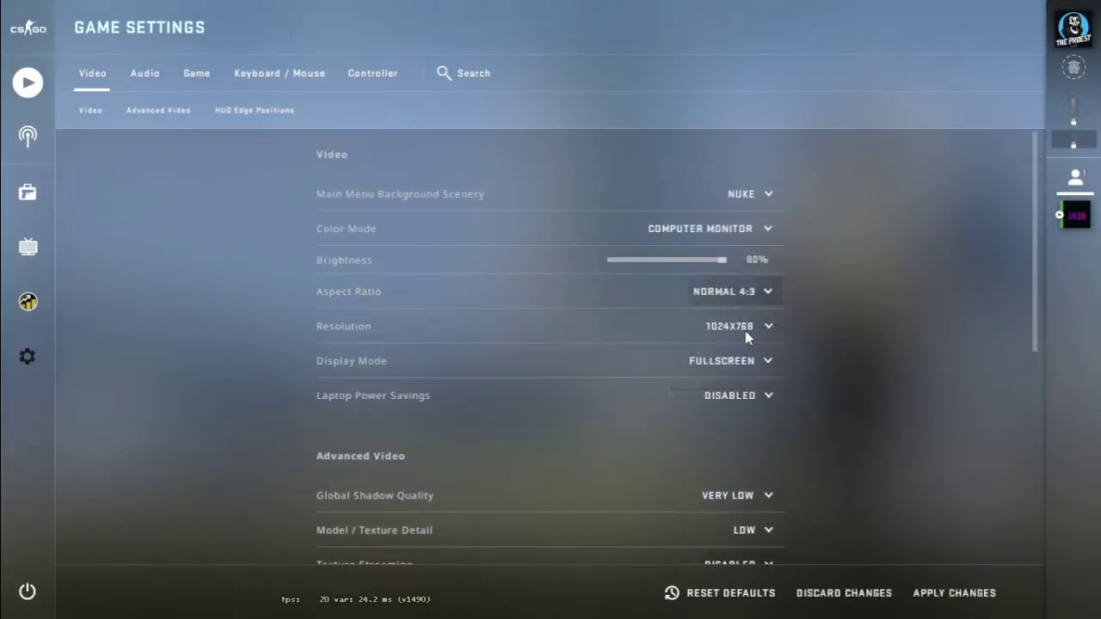
click(768, 327)
click(753, 385)
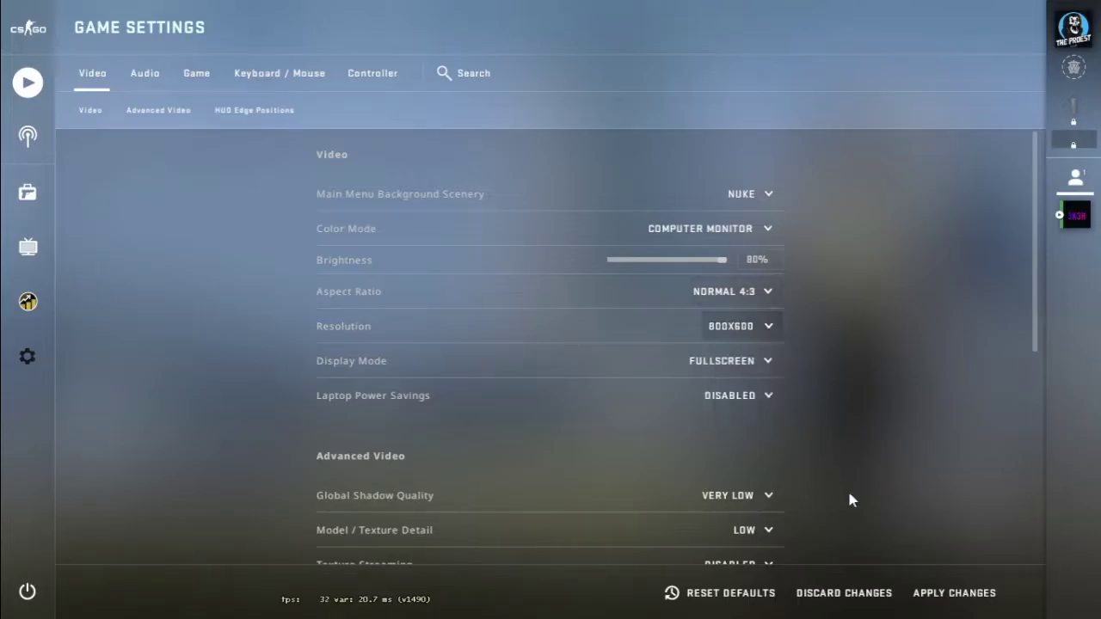
click(948, 592)
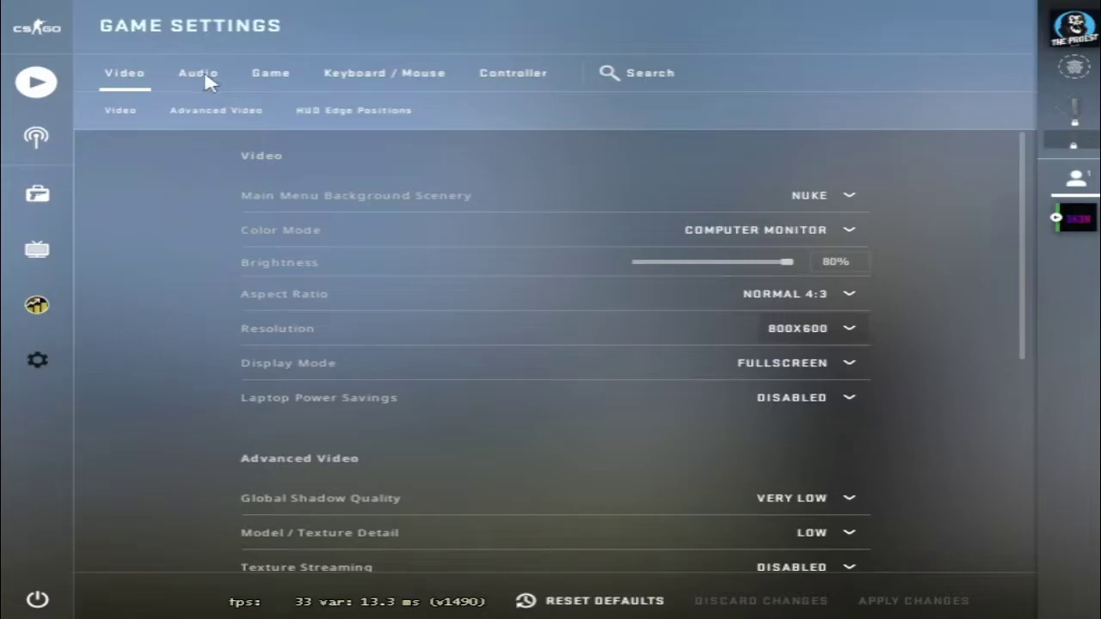
Set Enable Developer Console to Yes in the Game settings and return to the dashboard.
click(271, 74)
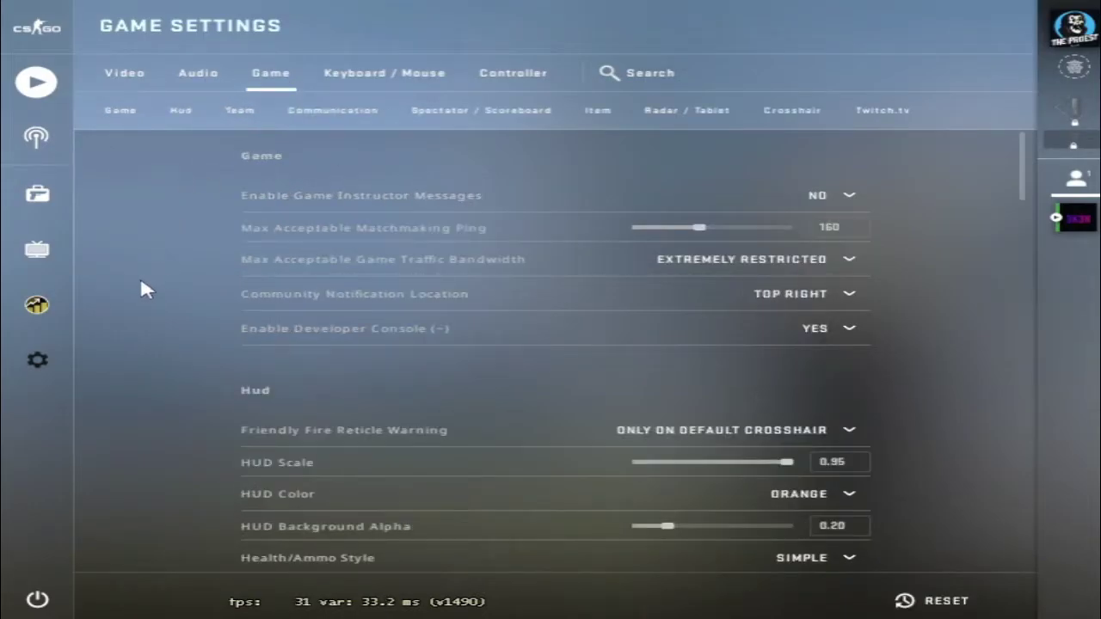
scroll(141, 287, down, 3)
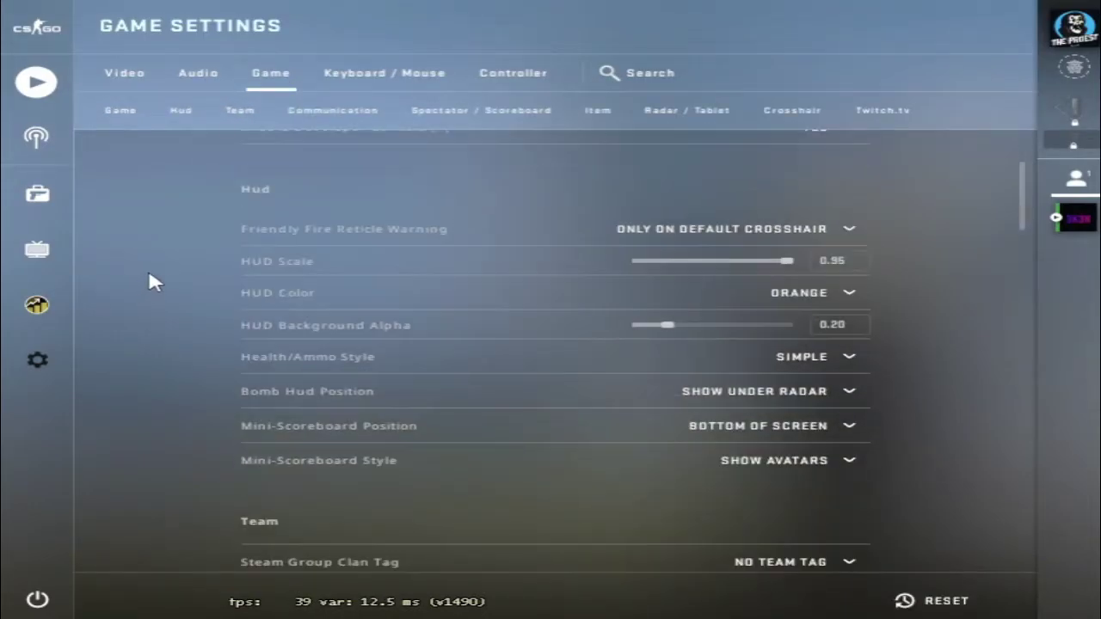
scroll(197, 278, up, 3)
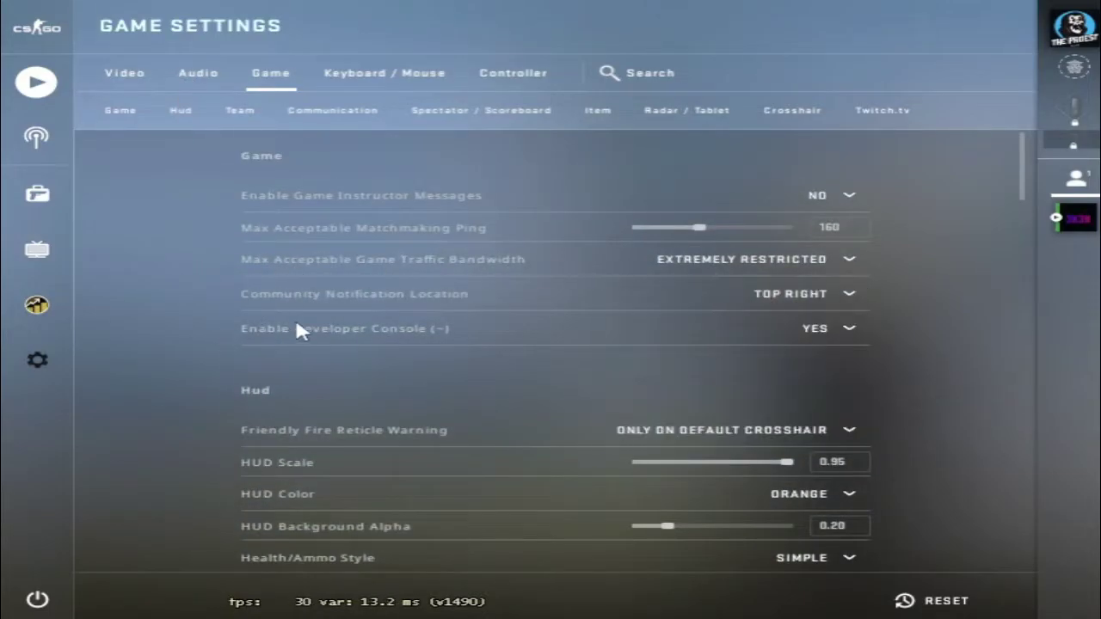
click(813, 328)
click(821, 368)
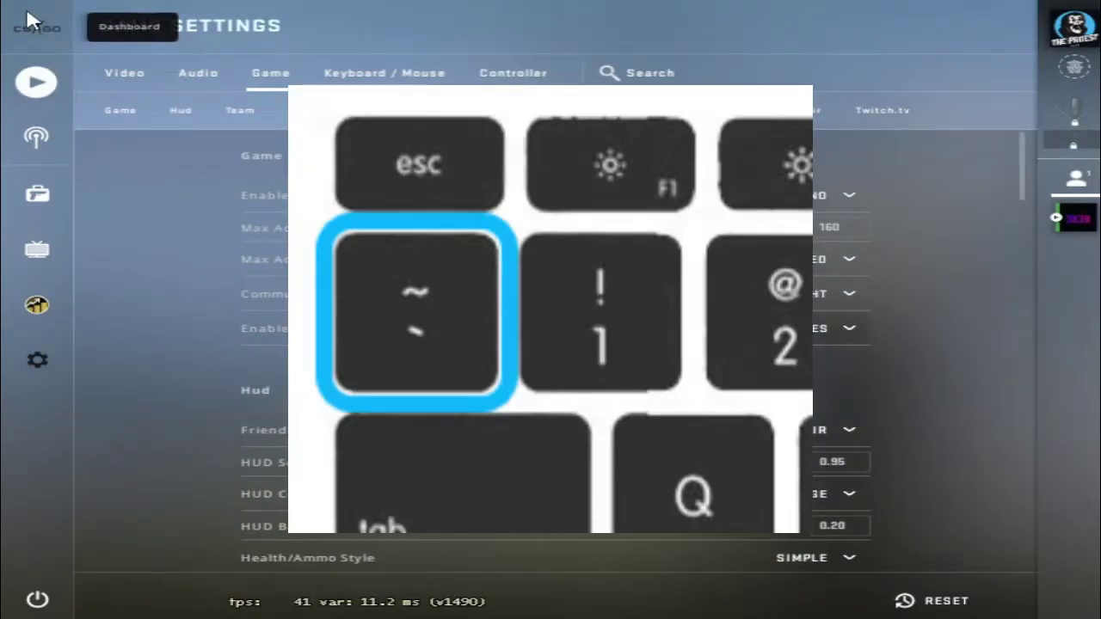
click(28, 17)
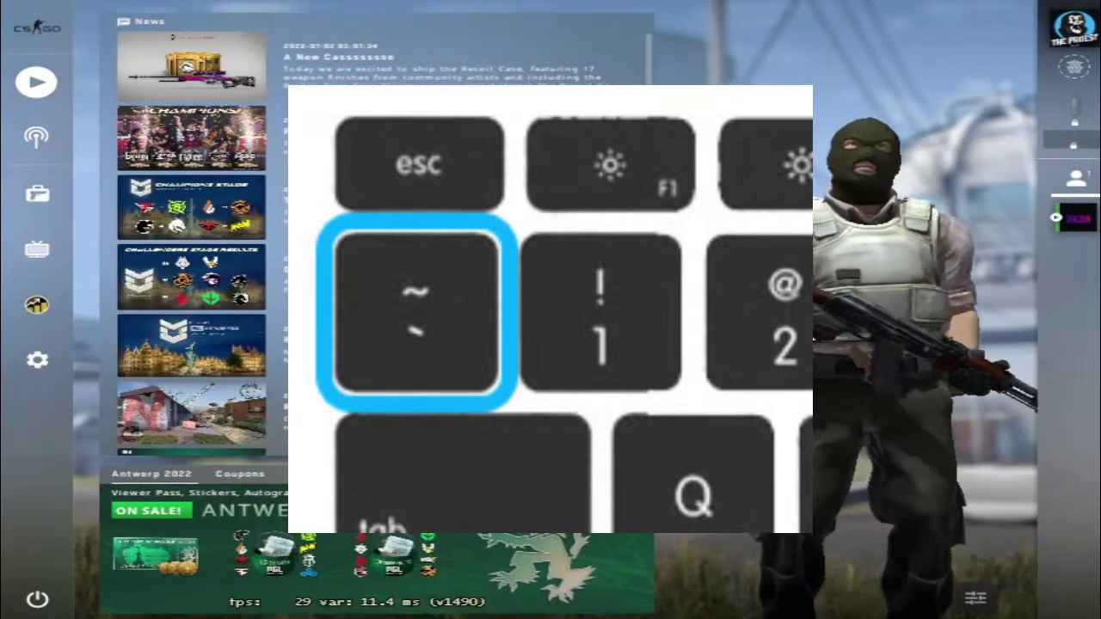
Run the command exec autoexec in the developer console and close the console.
key(grave)
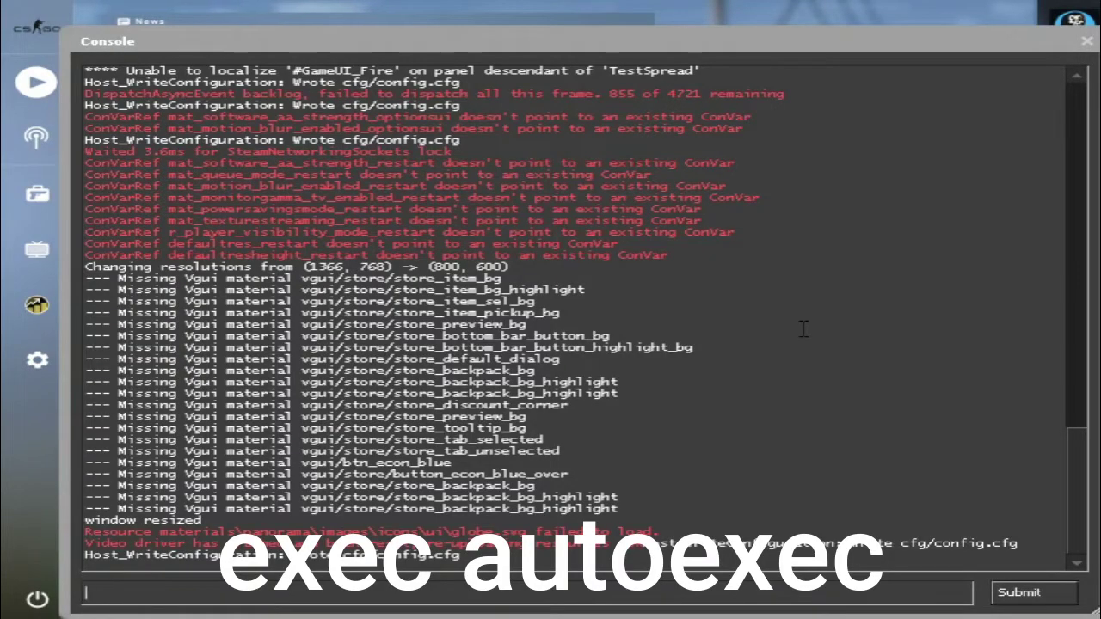
text(exec)
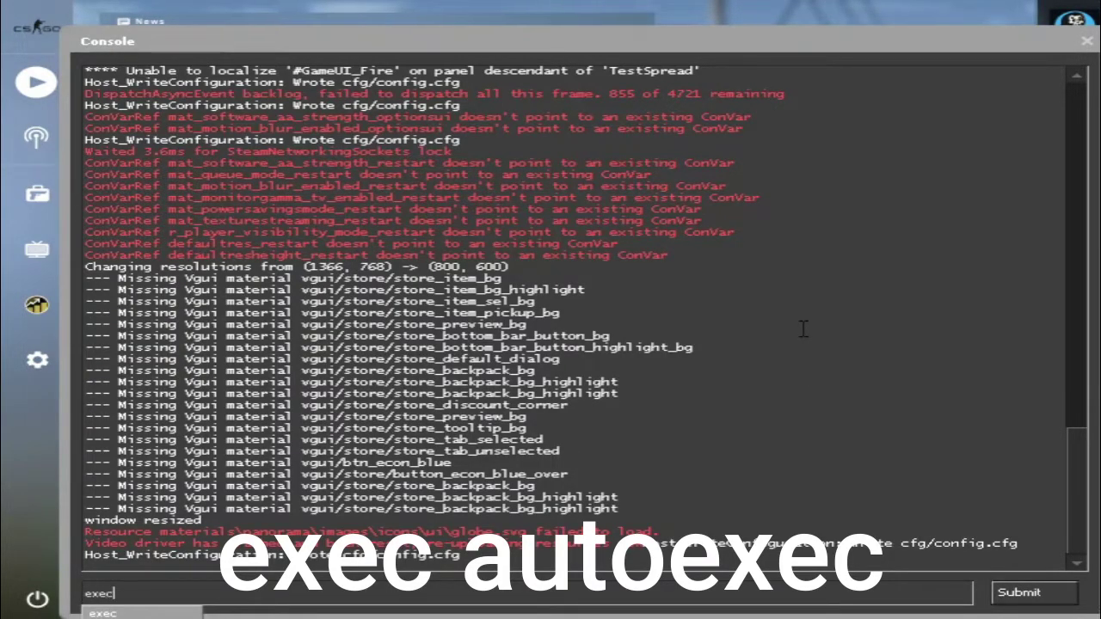
text( autoexec)
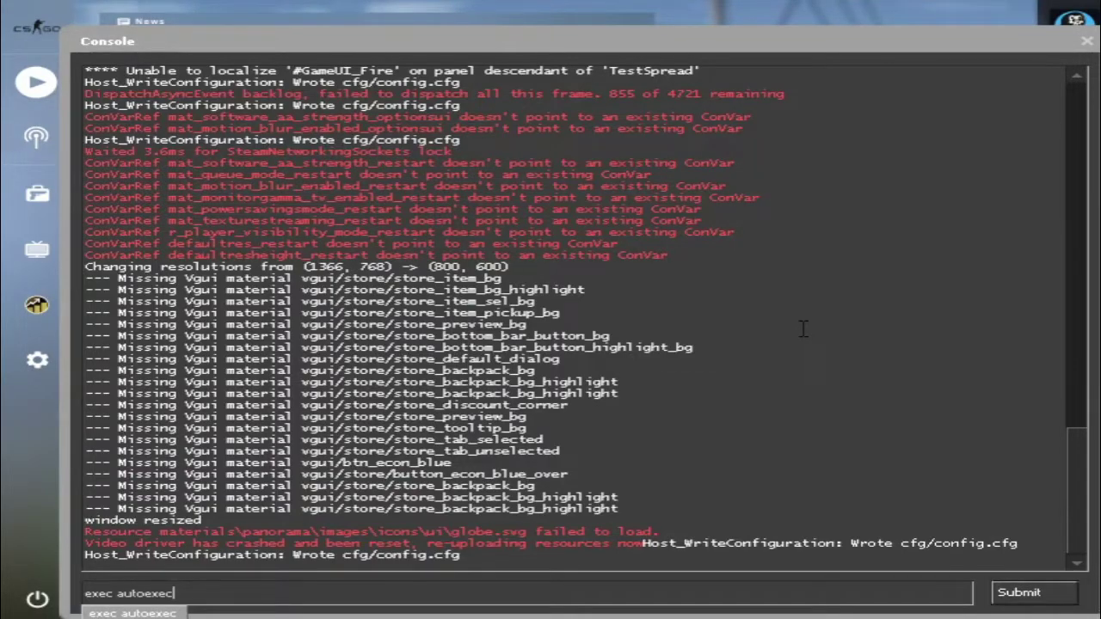
key(Return)
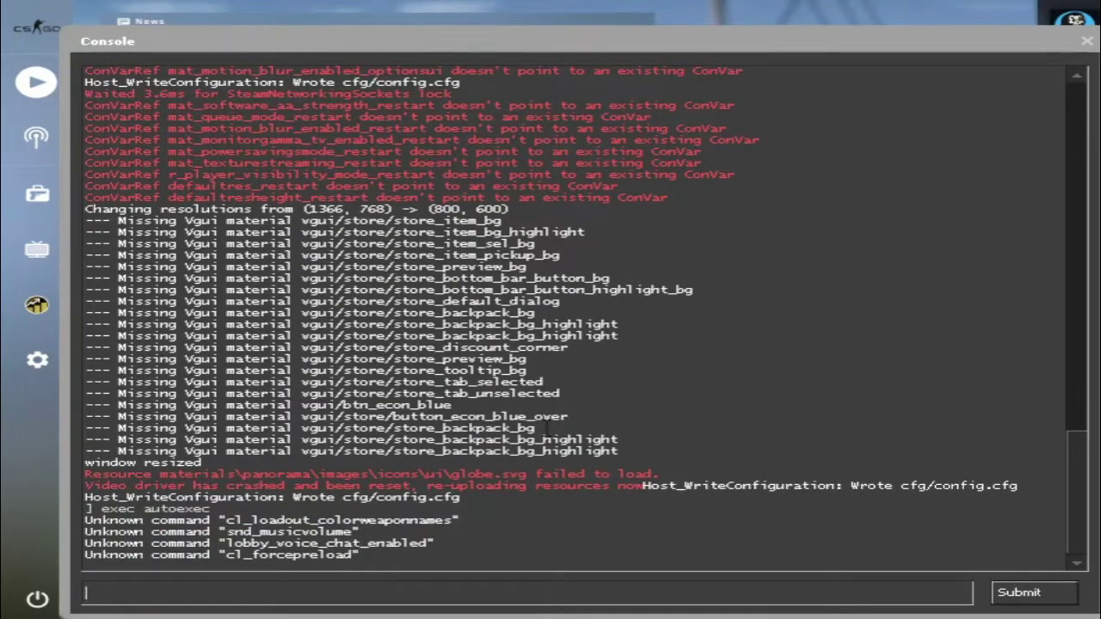
key(grave)
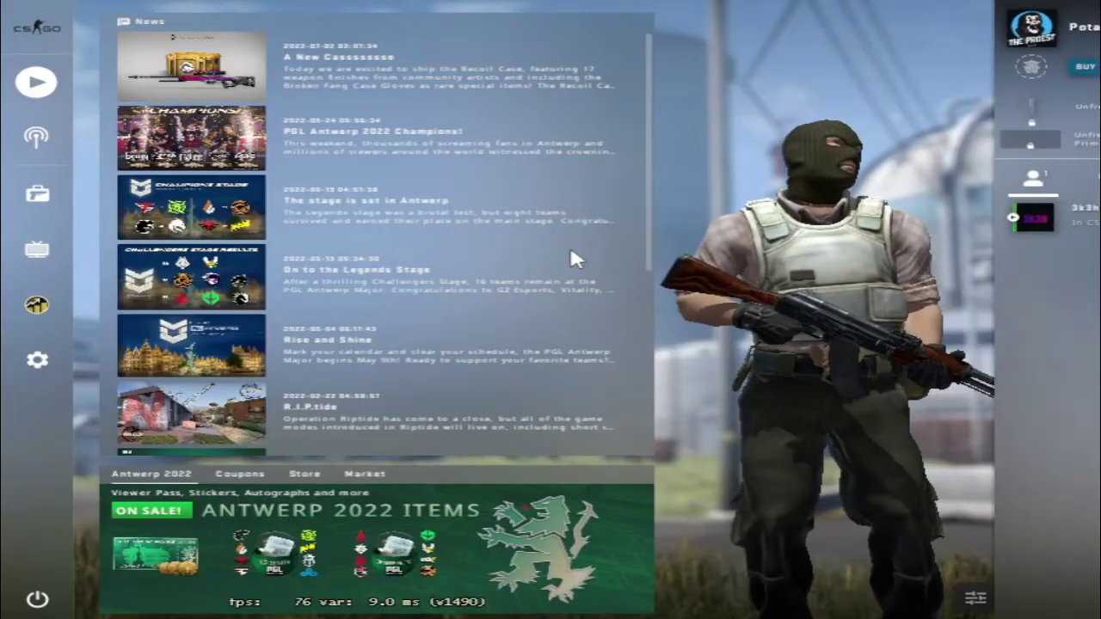